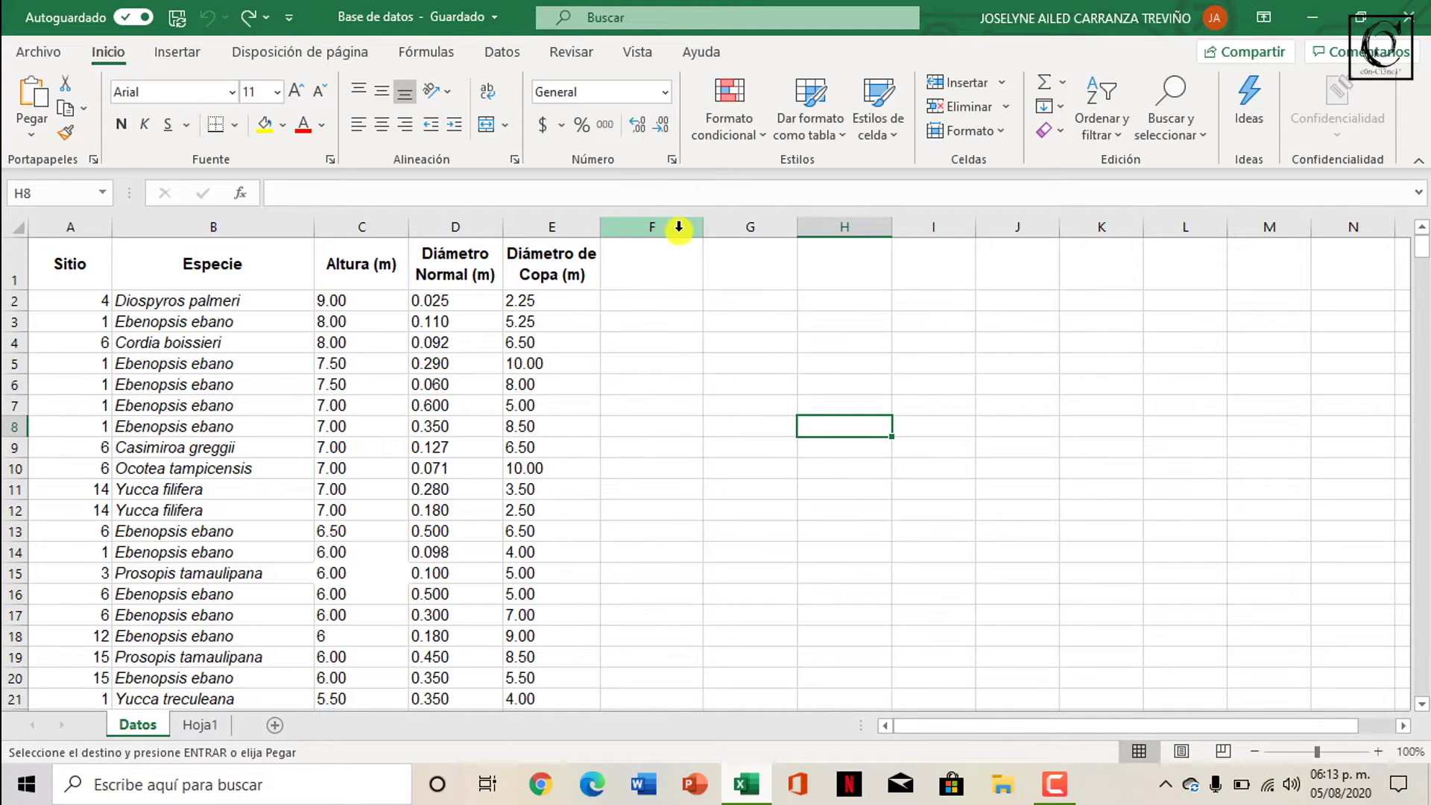
Add the column header "Área Basal (m²)" in cell F1.
left_click(653, 274)
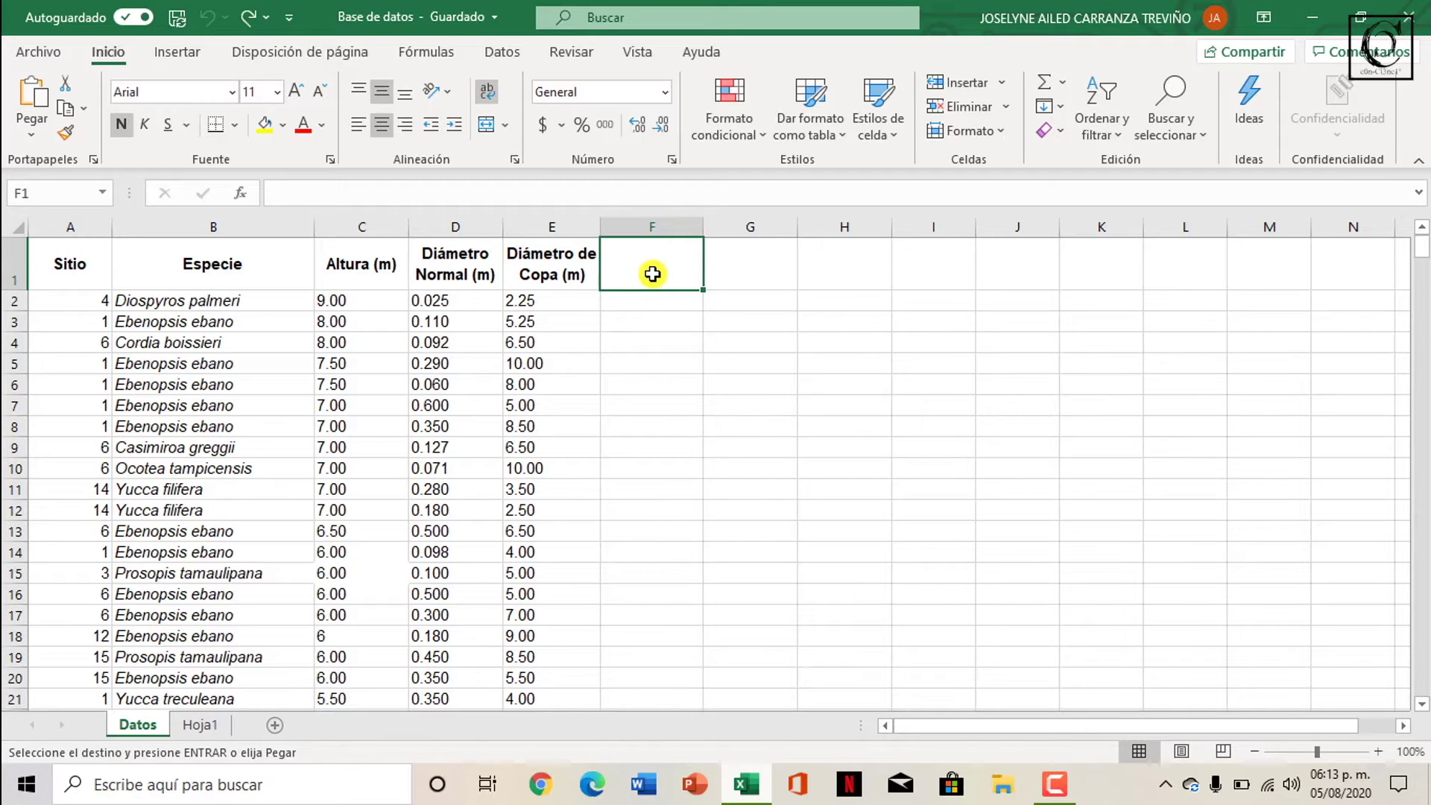
type("Área Basal (m2)")
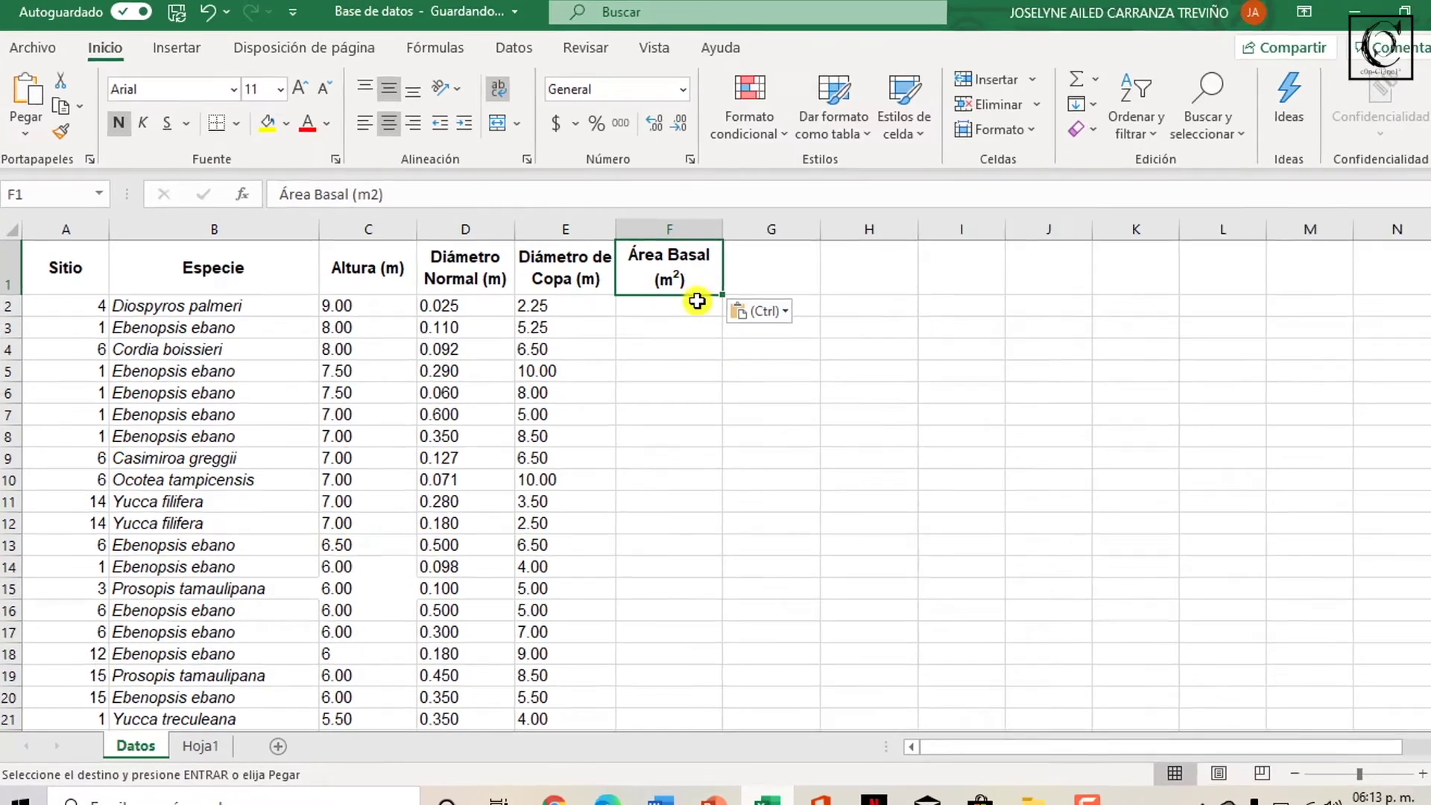
Calculate the first tree's basal area in F2 with the formula =(3.1416/4)*D2*D2.
left_click(679, 301)
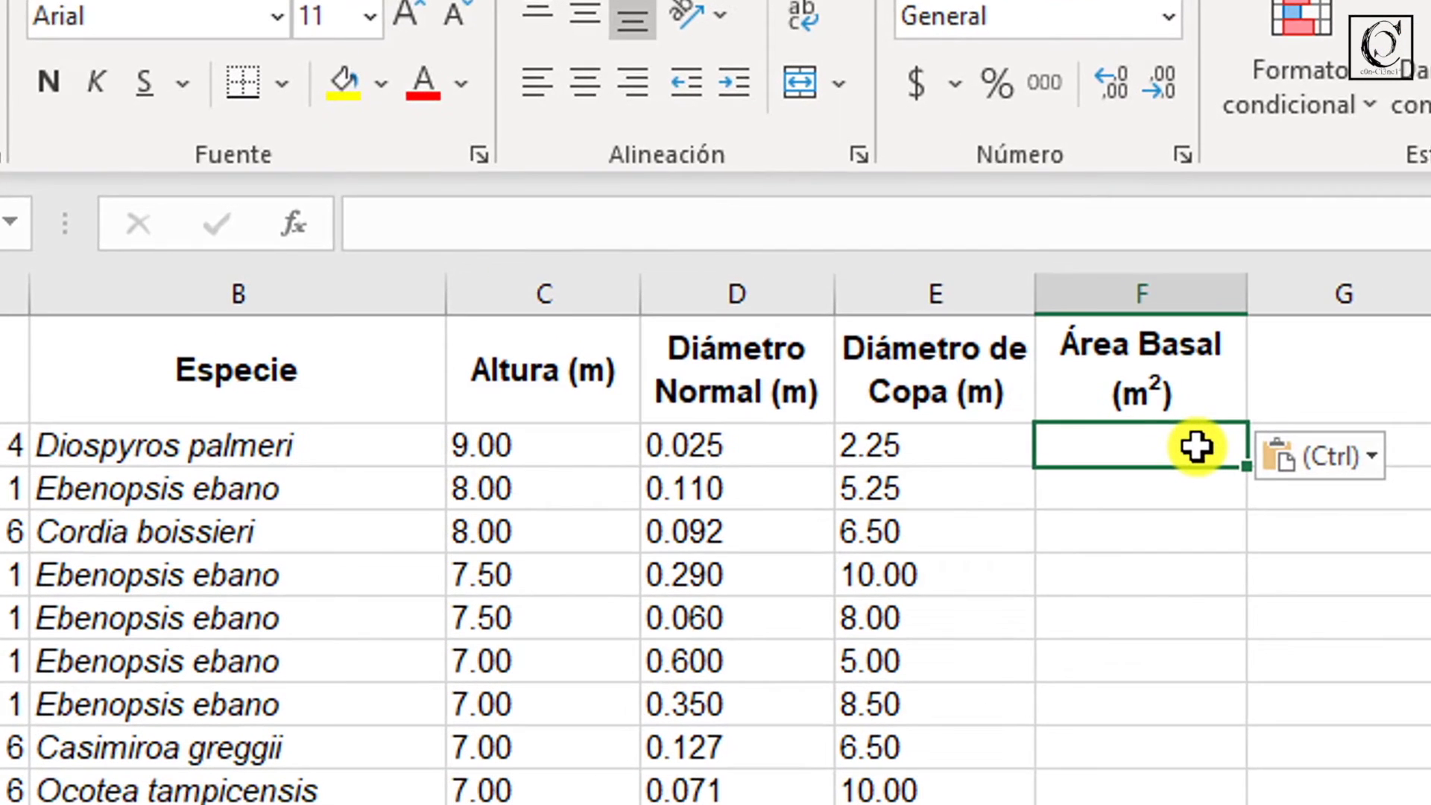
left_click(960, 222)
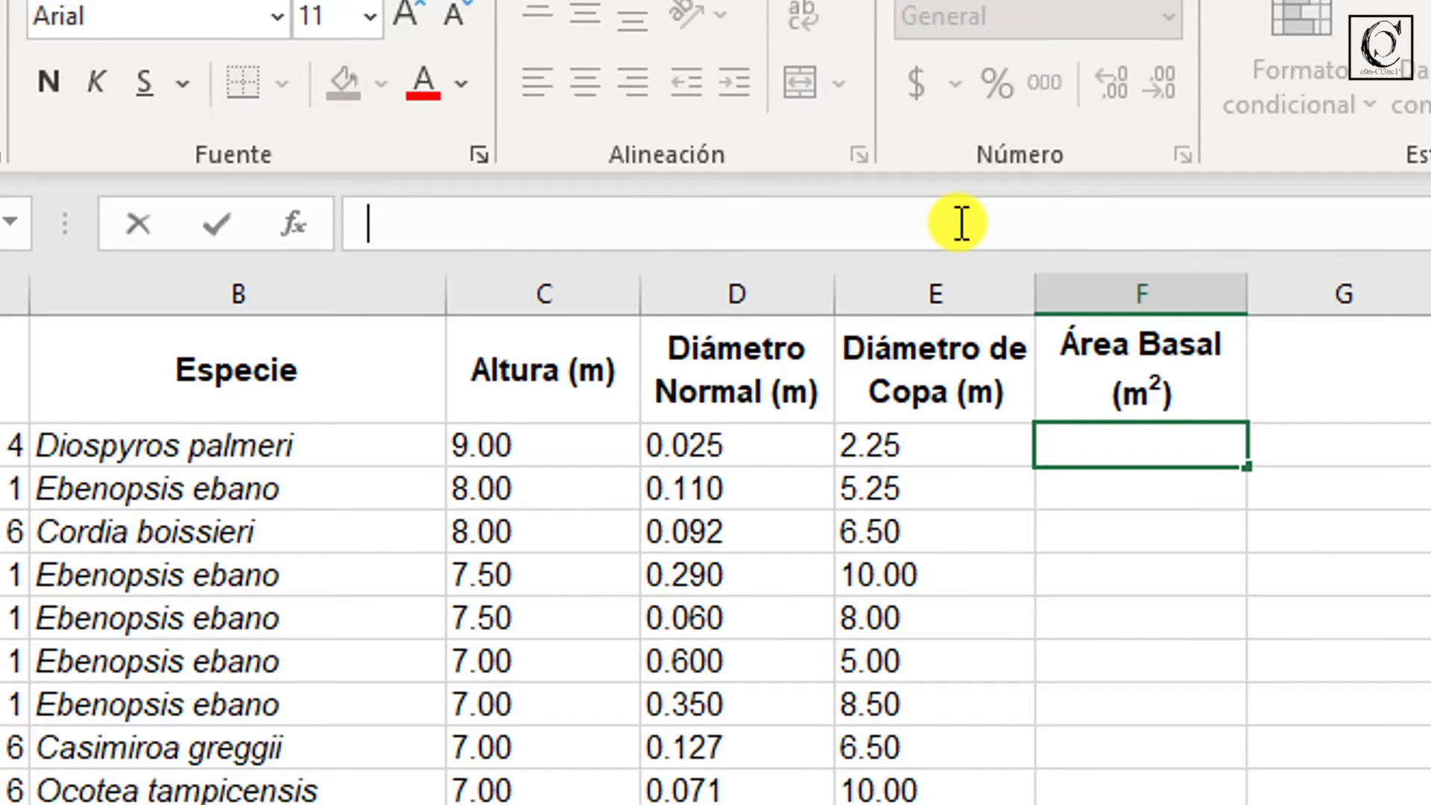
type("=")
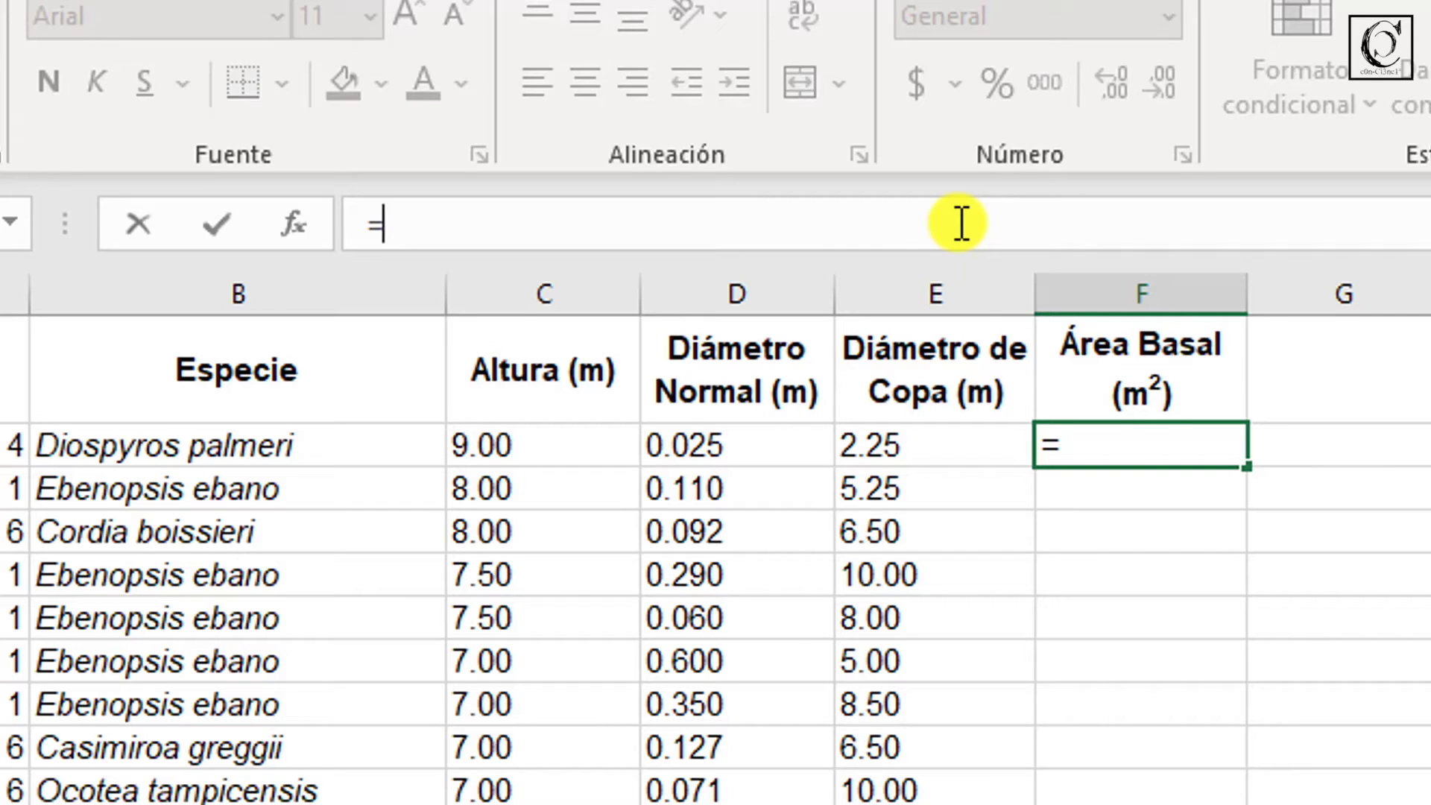
type("(")
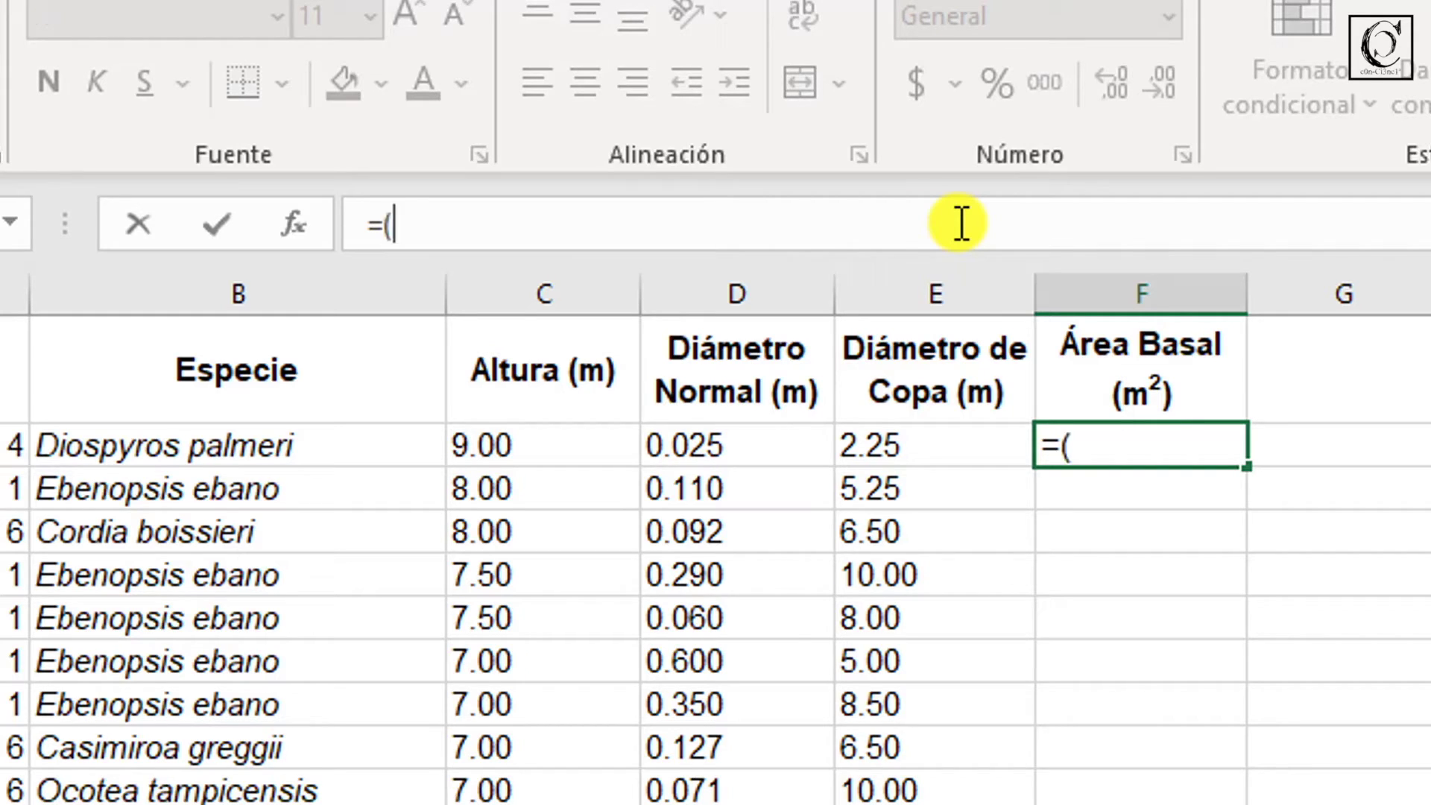
type("3.1416")
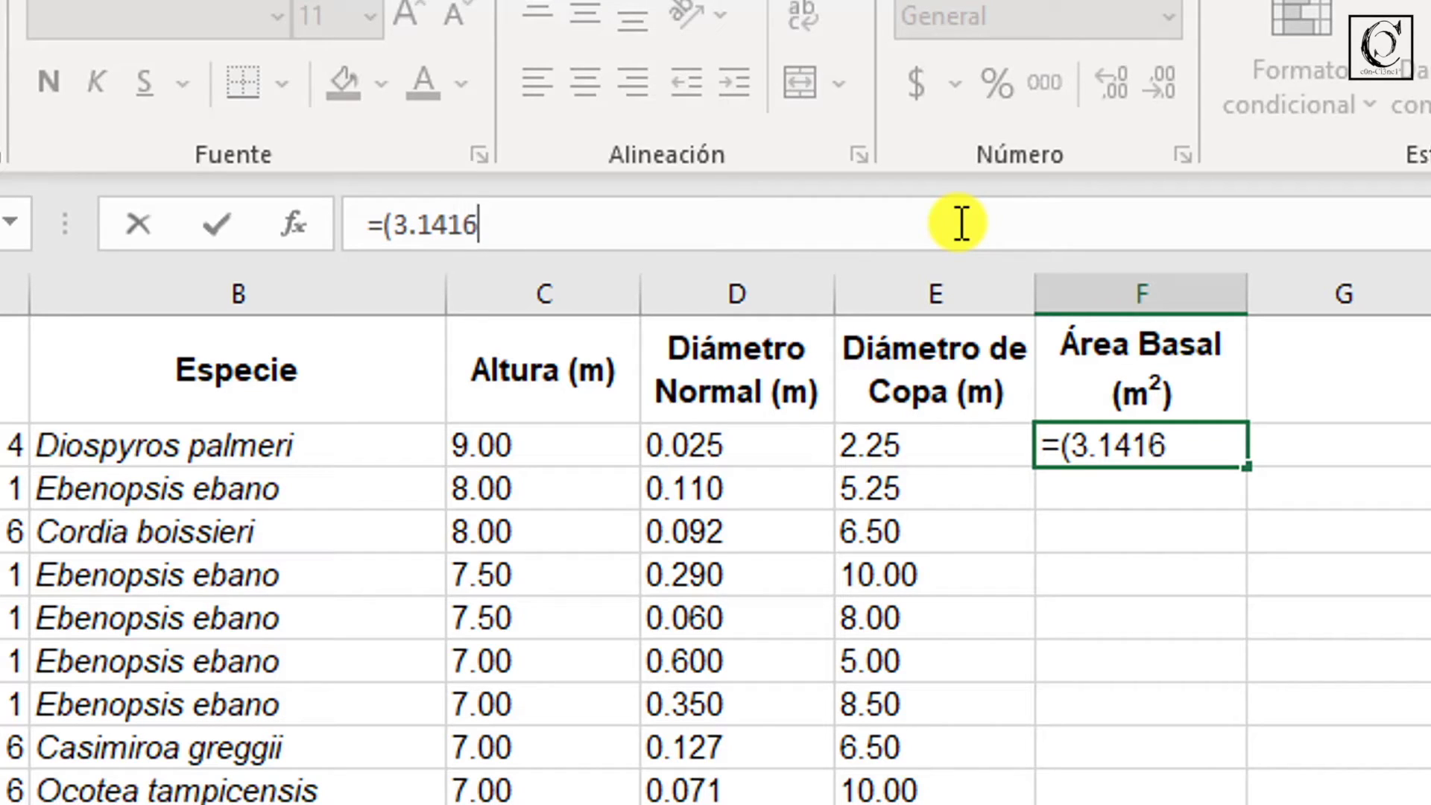
type("/4)")
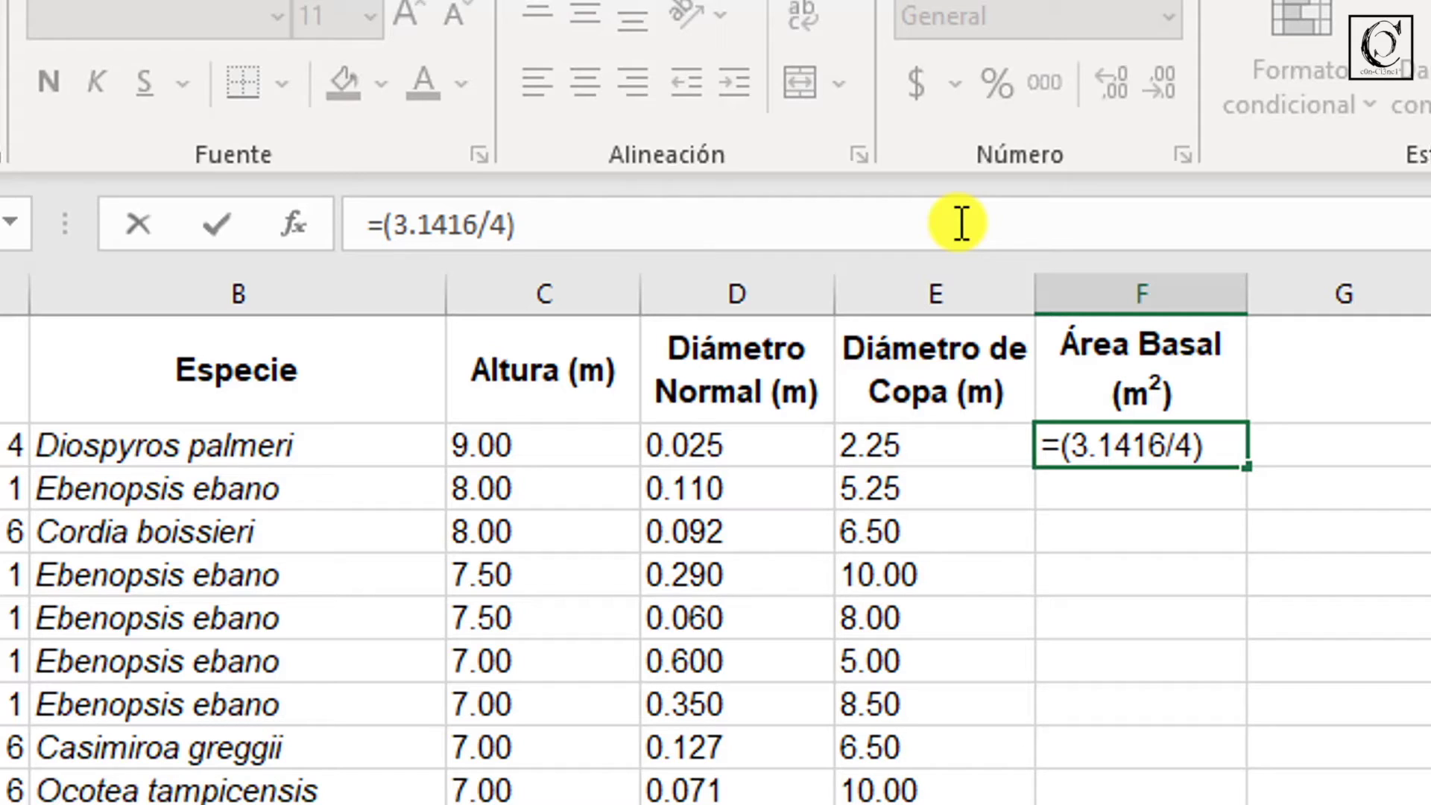
type("*")
left_click(775, 447)
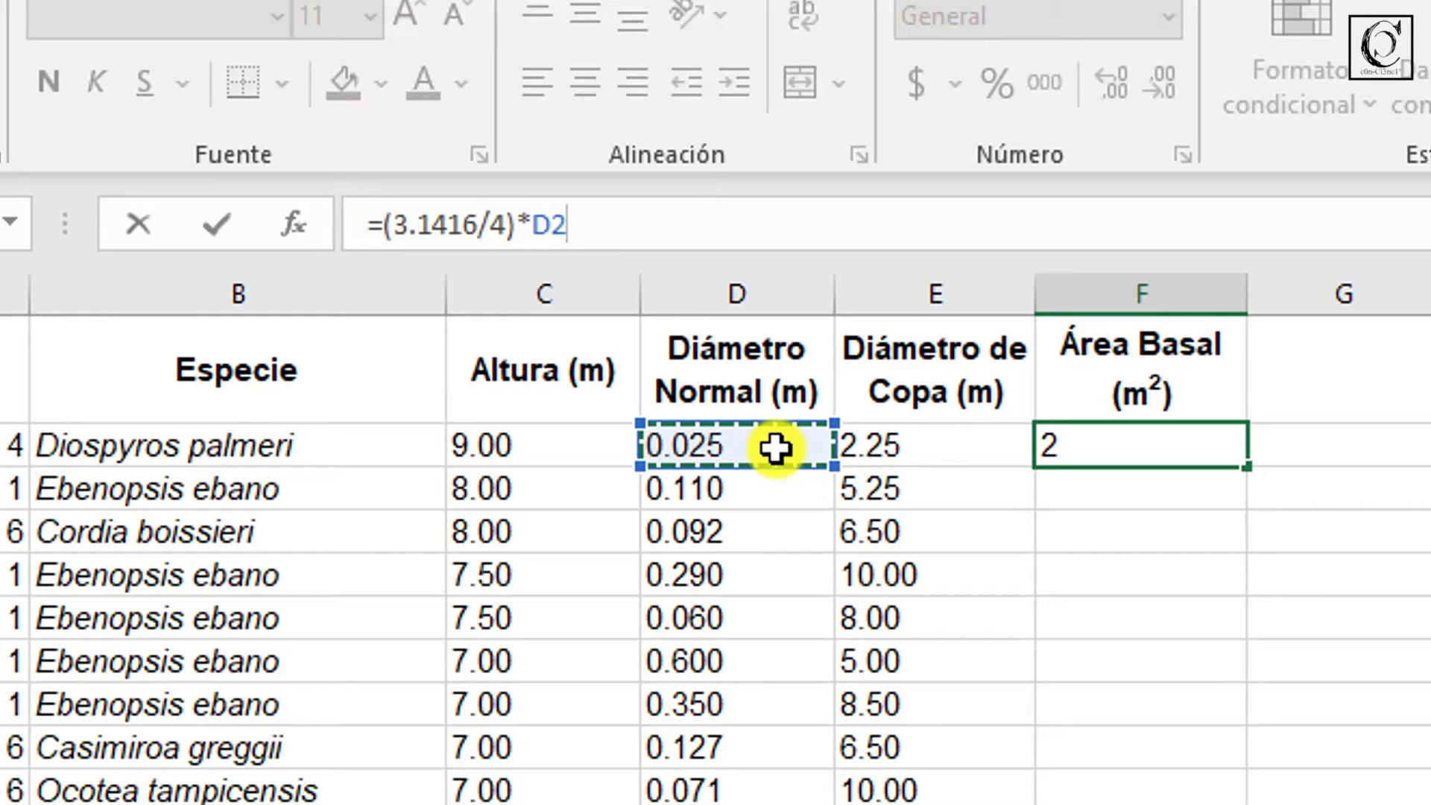
type("*")
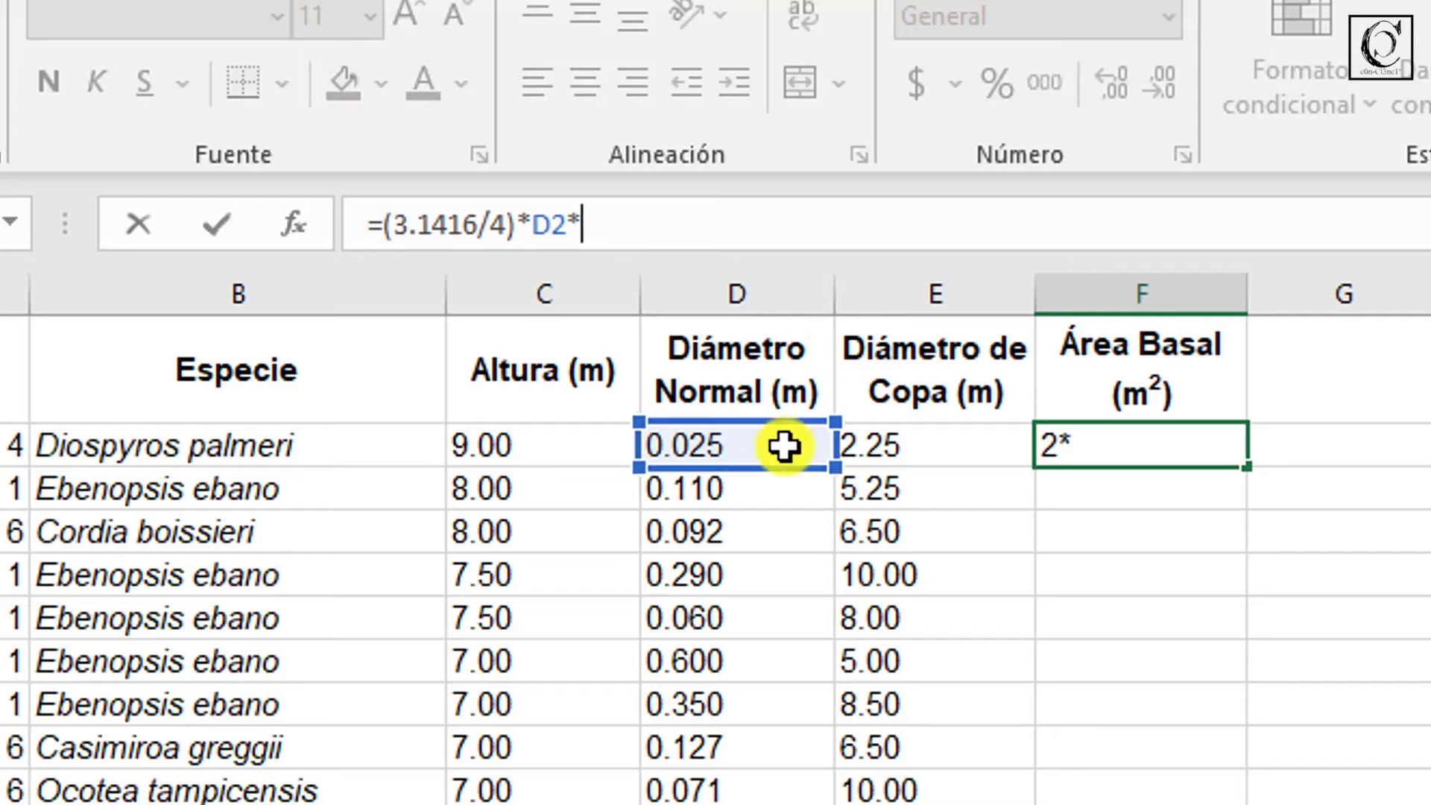
left_click(784, 446)
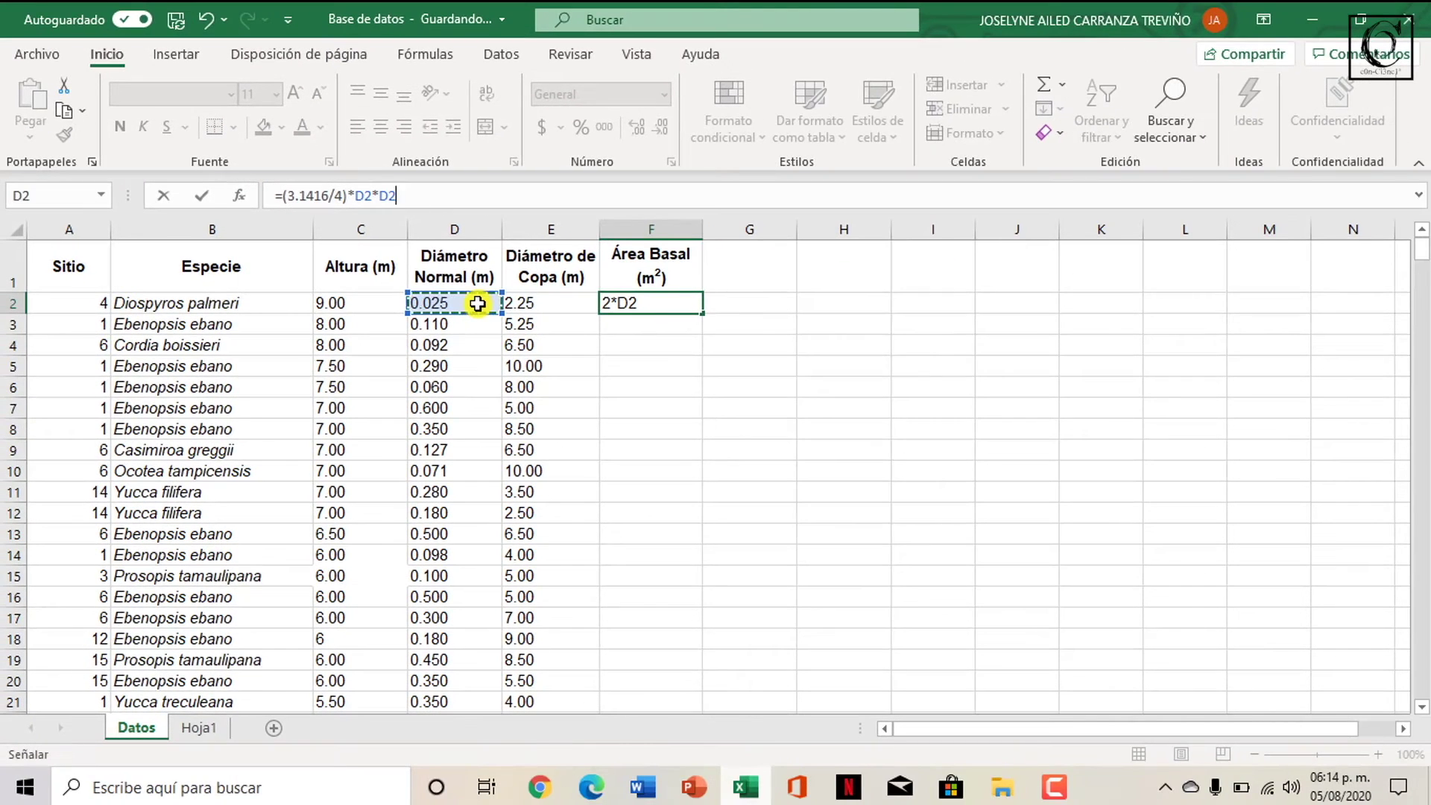
key("Return")
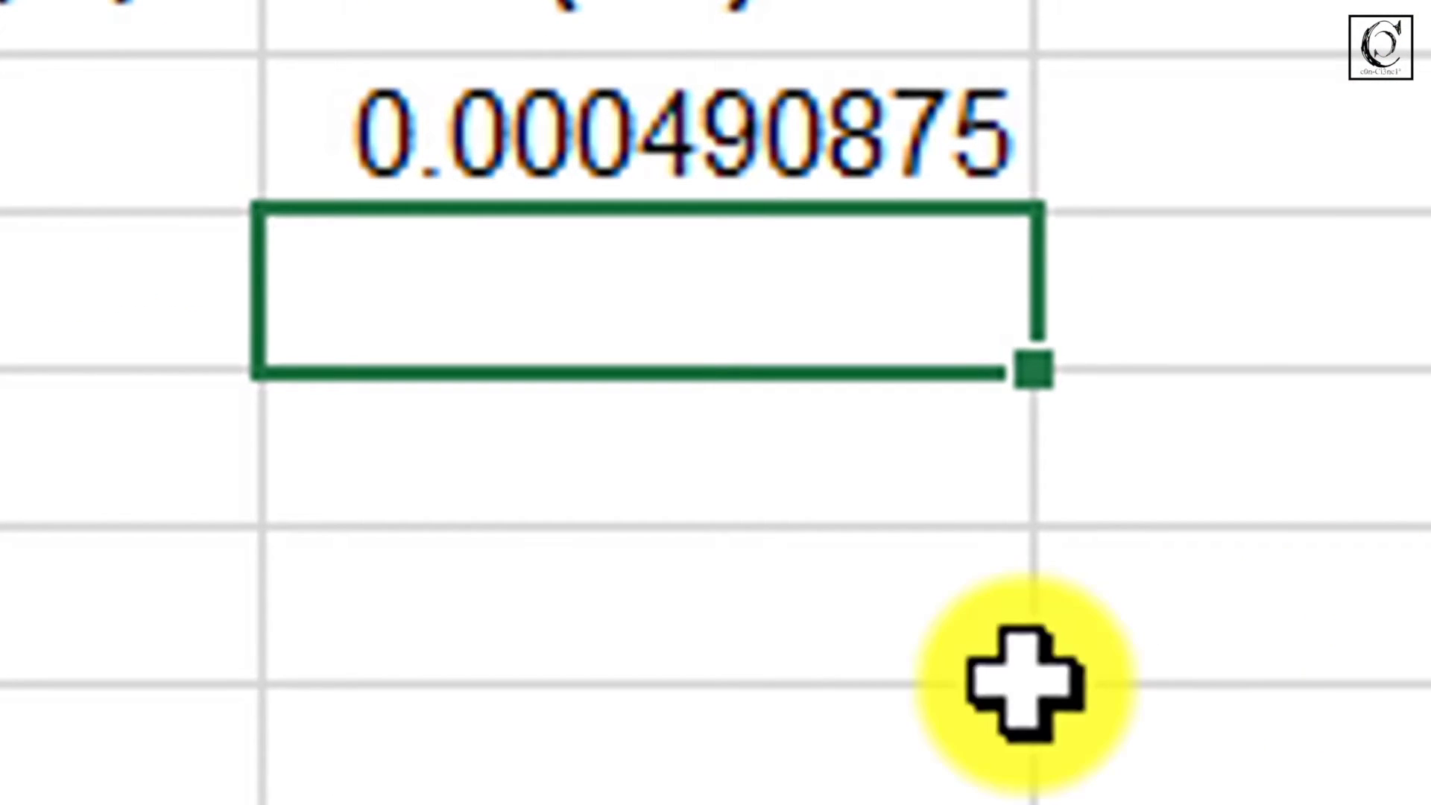
Fill the basal area formula from F2 down the column to all data rows.
left_click(734, 134)
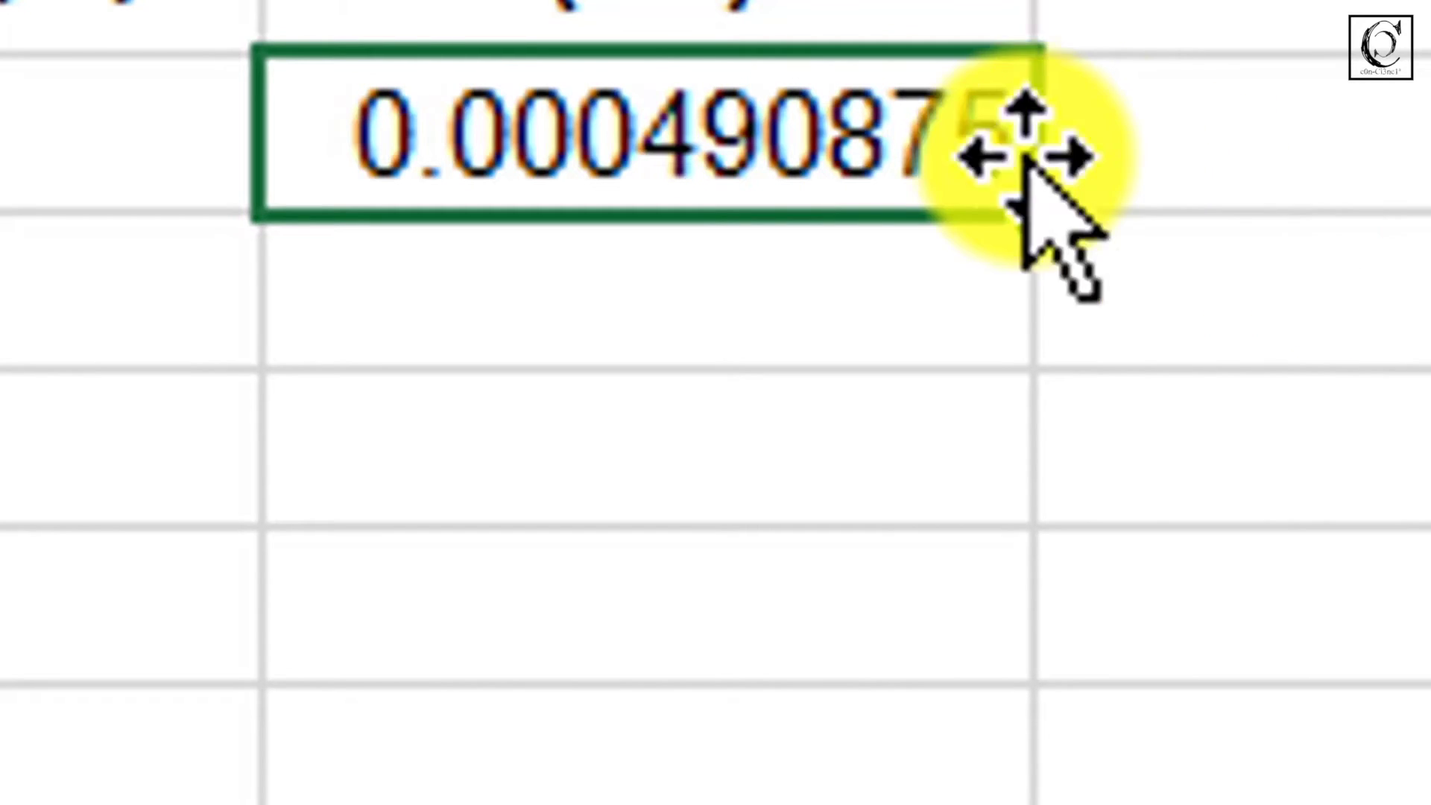
double_click(1038, 209)
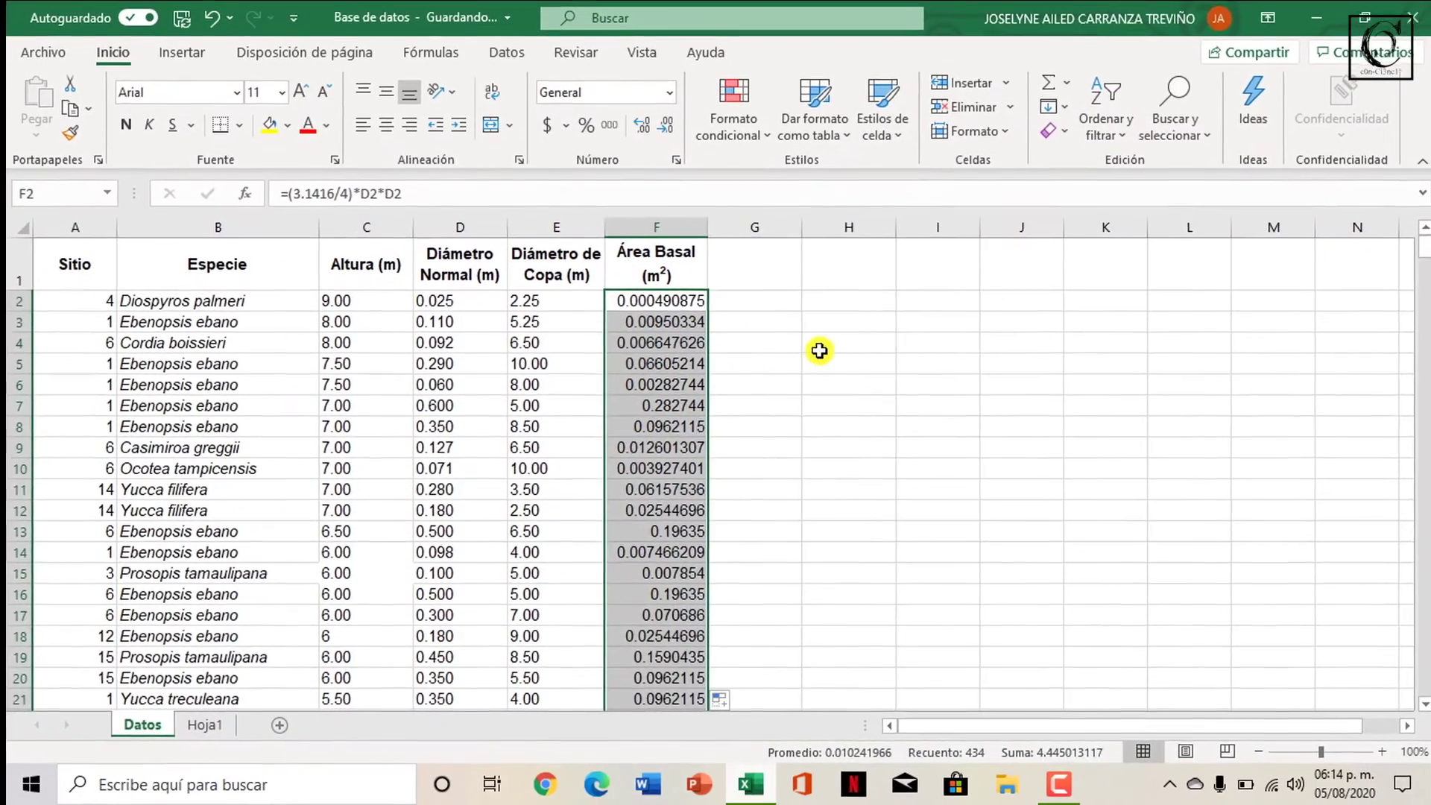
left_click(820, 350)
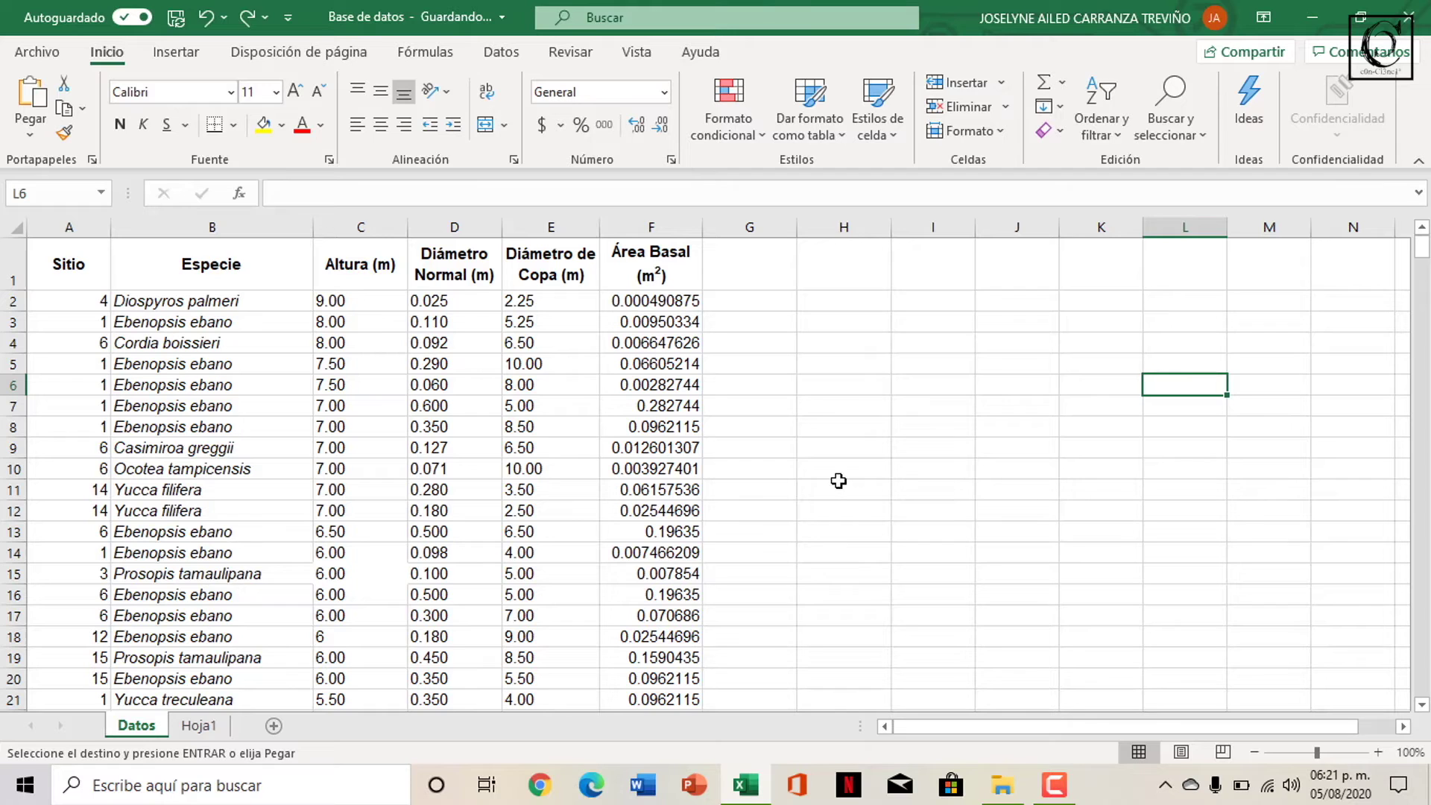
Paste the column header "Área de Copa (m²)" into cell G1 and clear the copy mode.
left_click(773, 274)
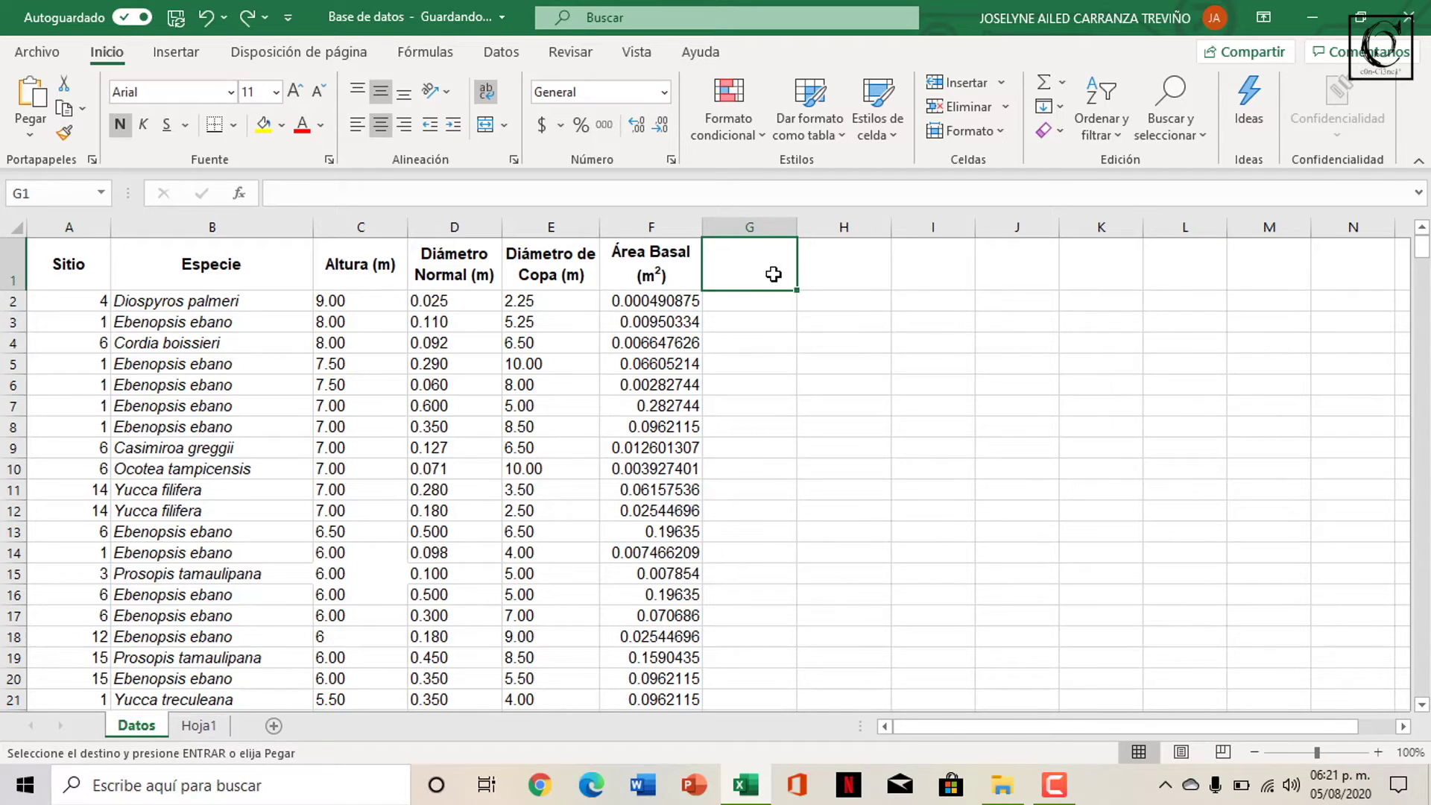
key("ctrl+v")
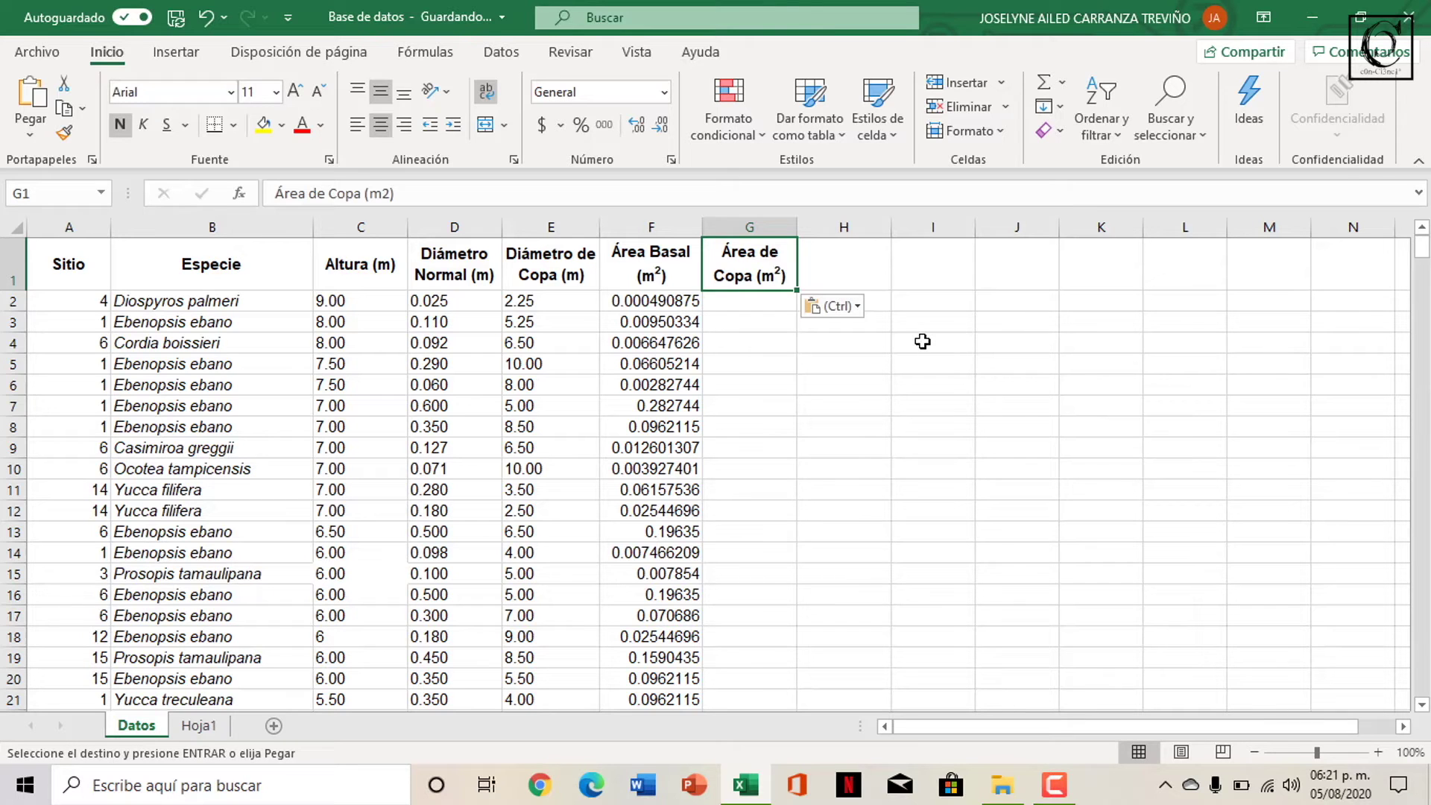
left_click(922, 341)
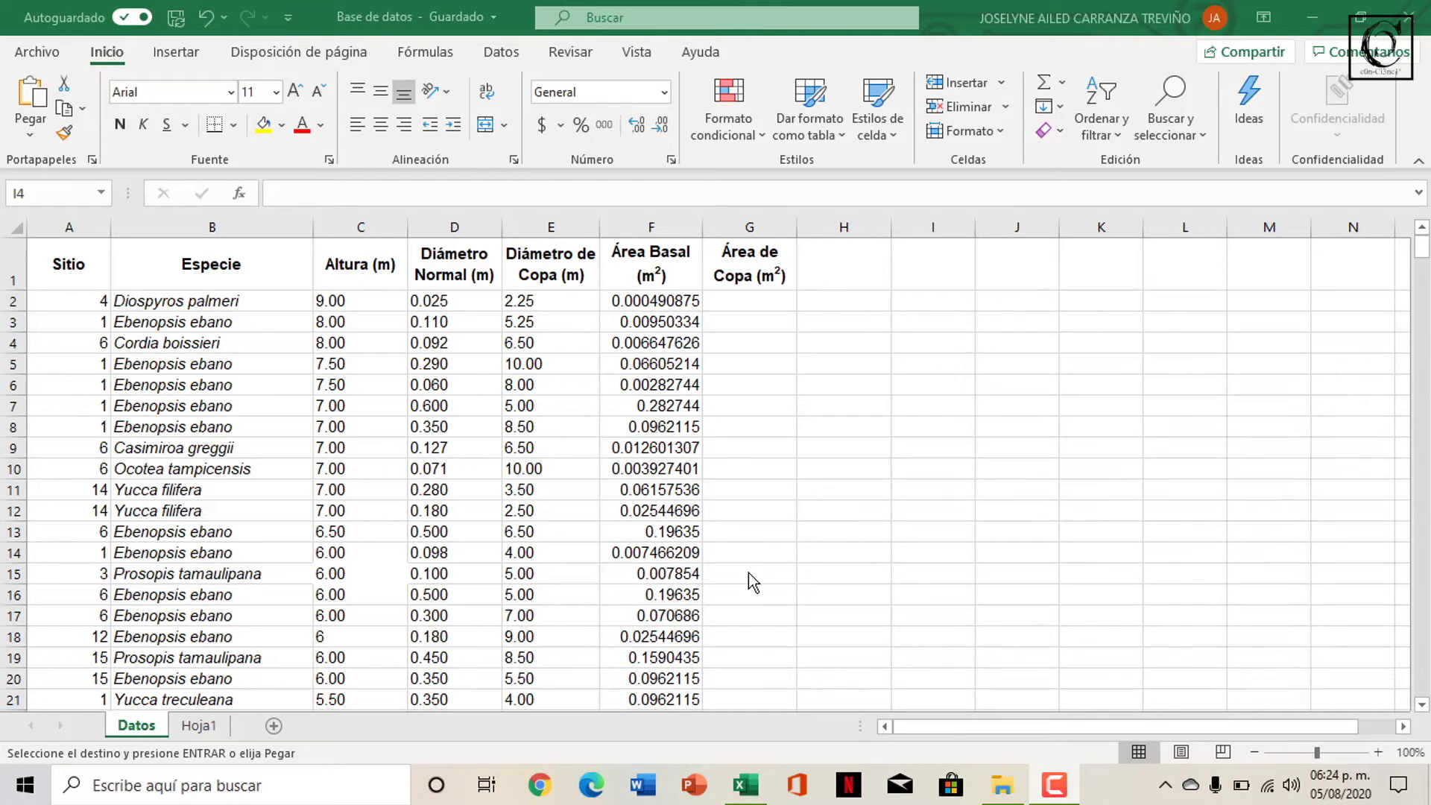
key("Escape")
Calculate the first tree's crown area in G2 with the formula =(3.1416/4)*E2*E2.
left_click(761, 302)
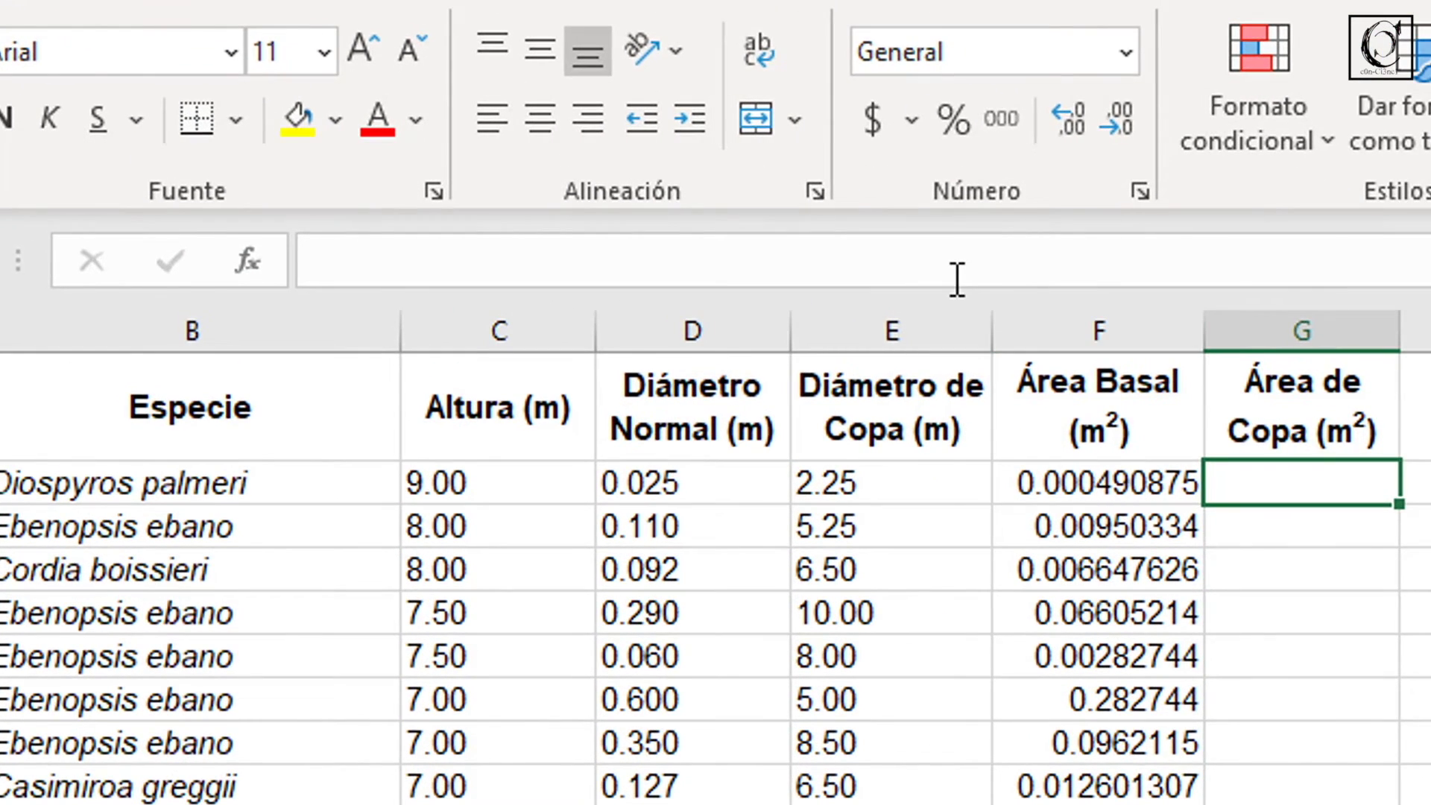
left_click(958, 279)
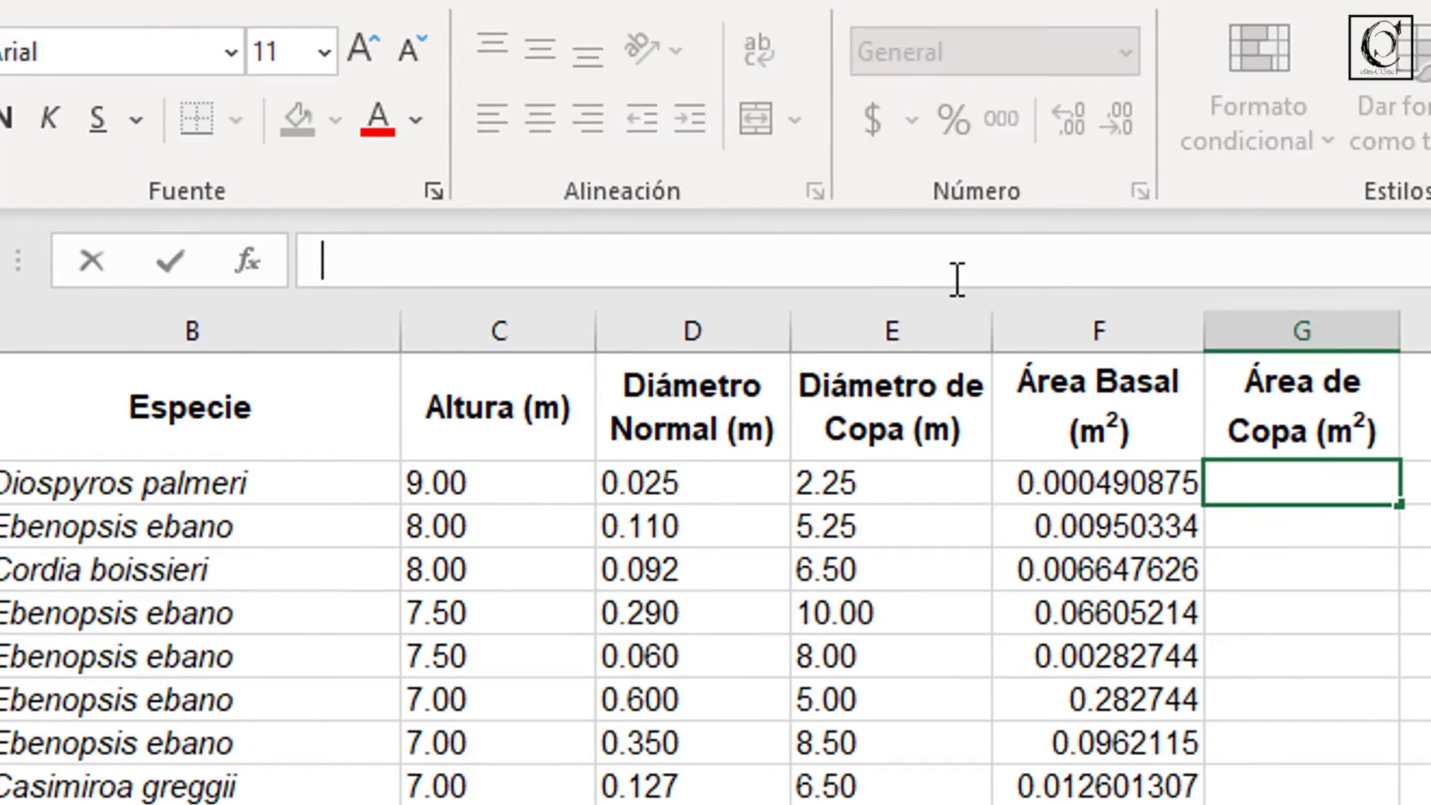
type("=")
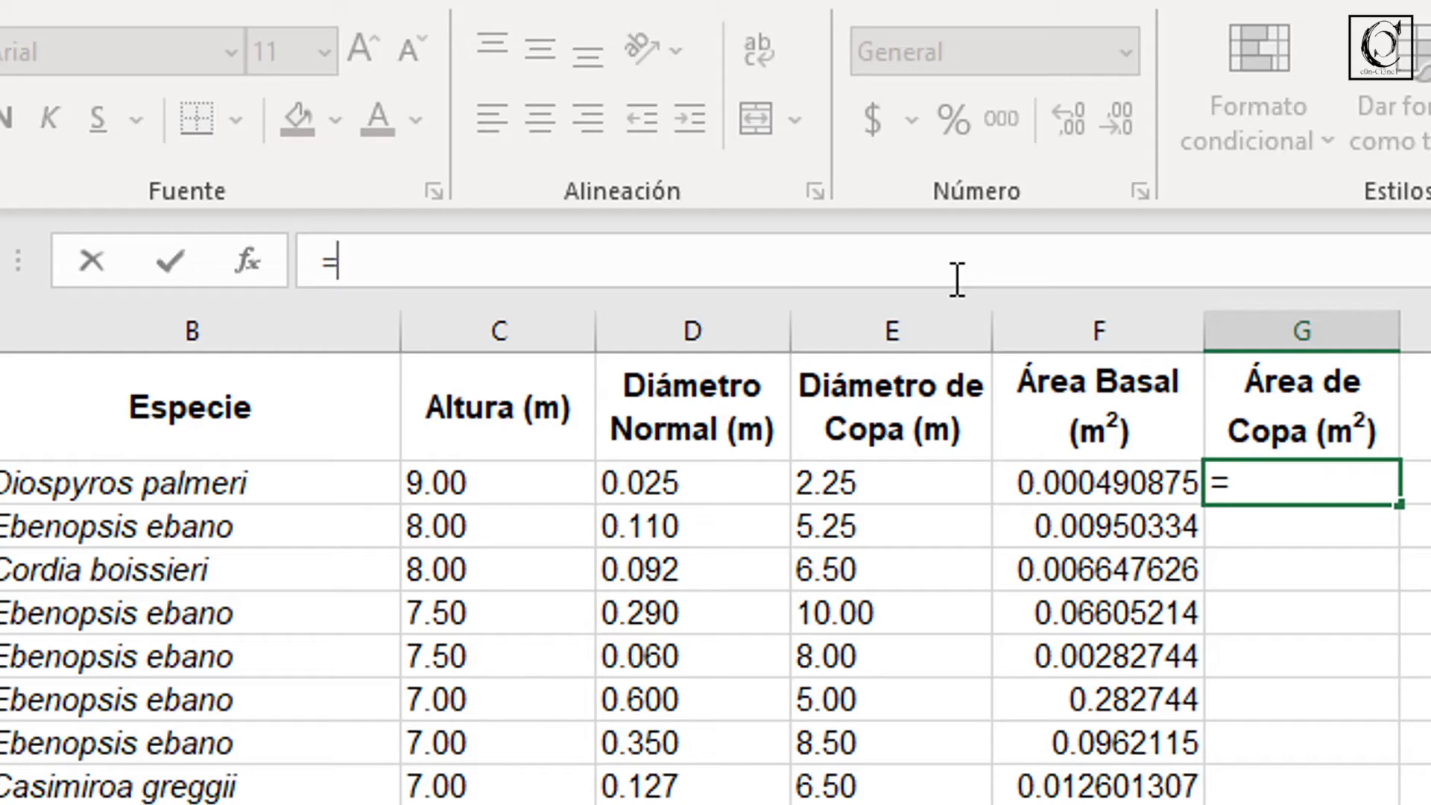
type("(3.1416")
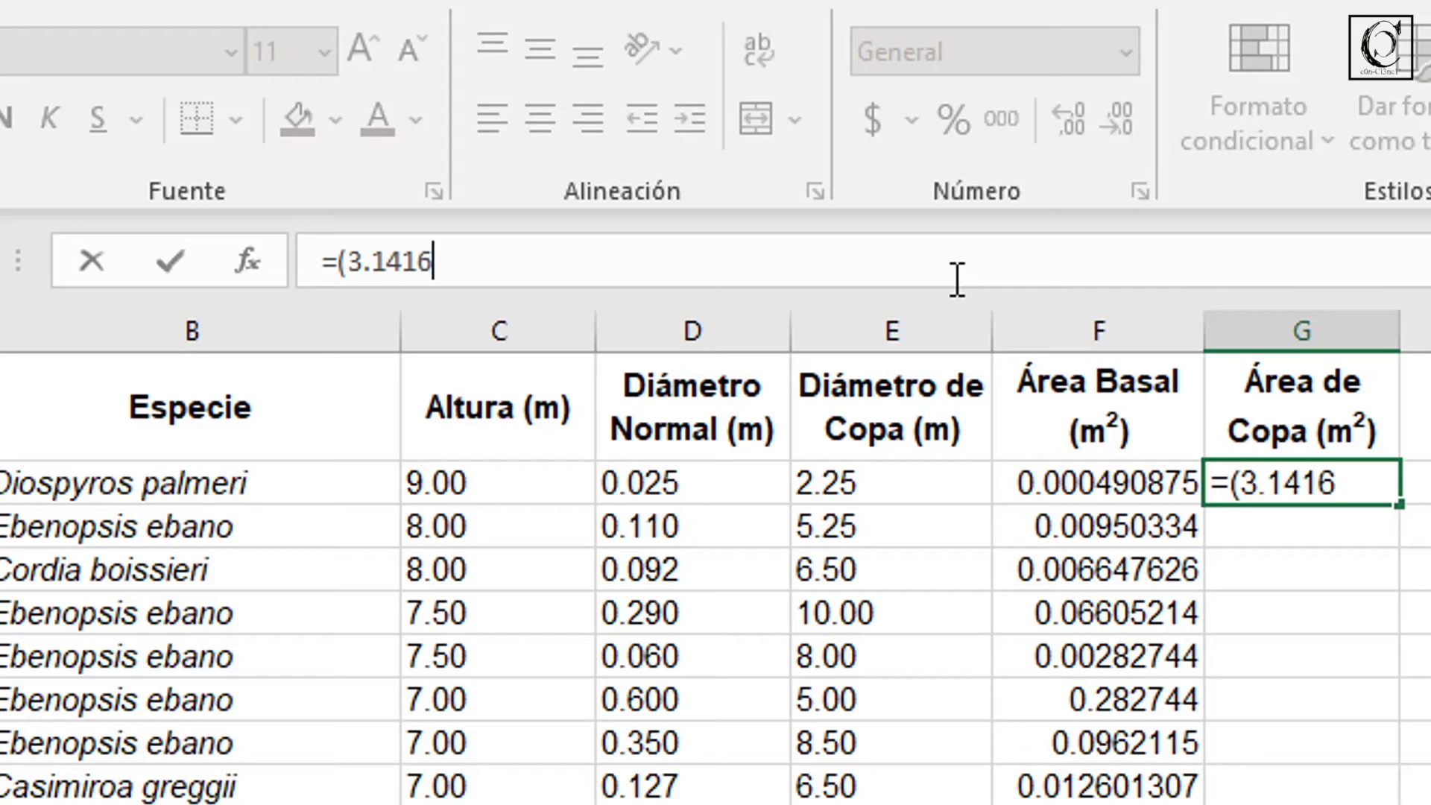
type("/4")
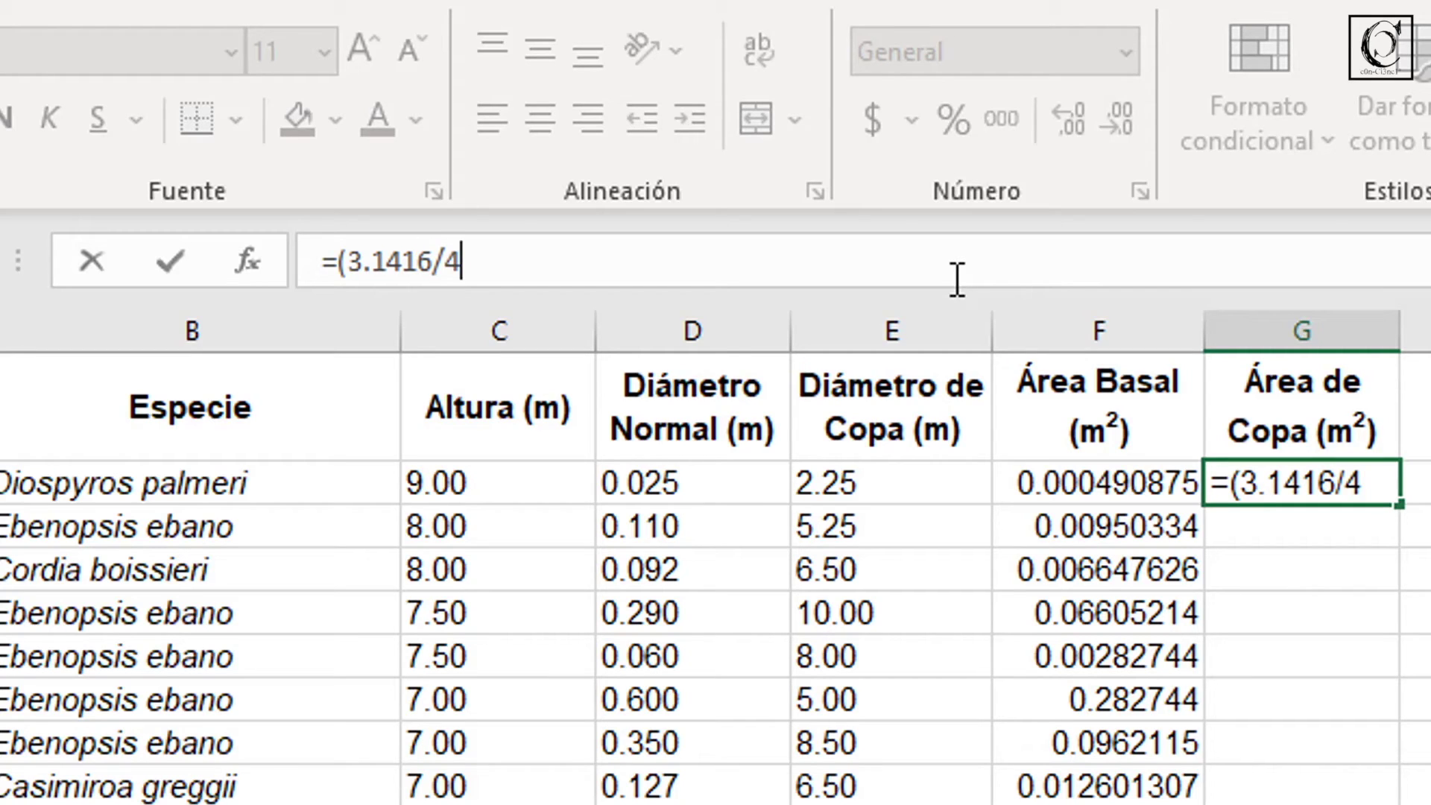
type(")*")
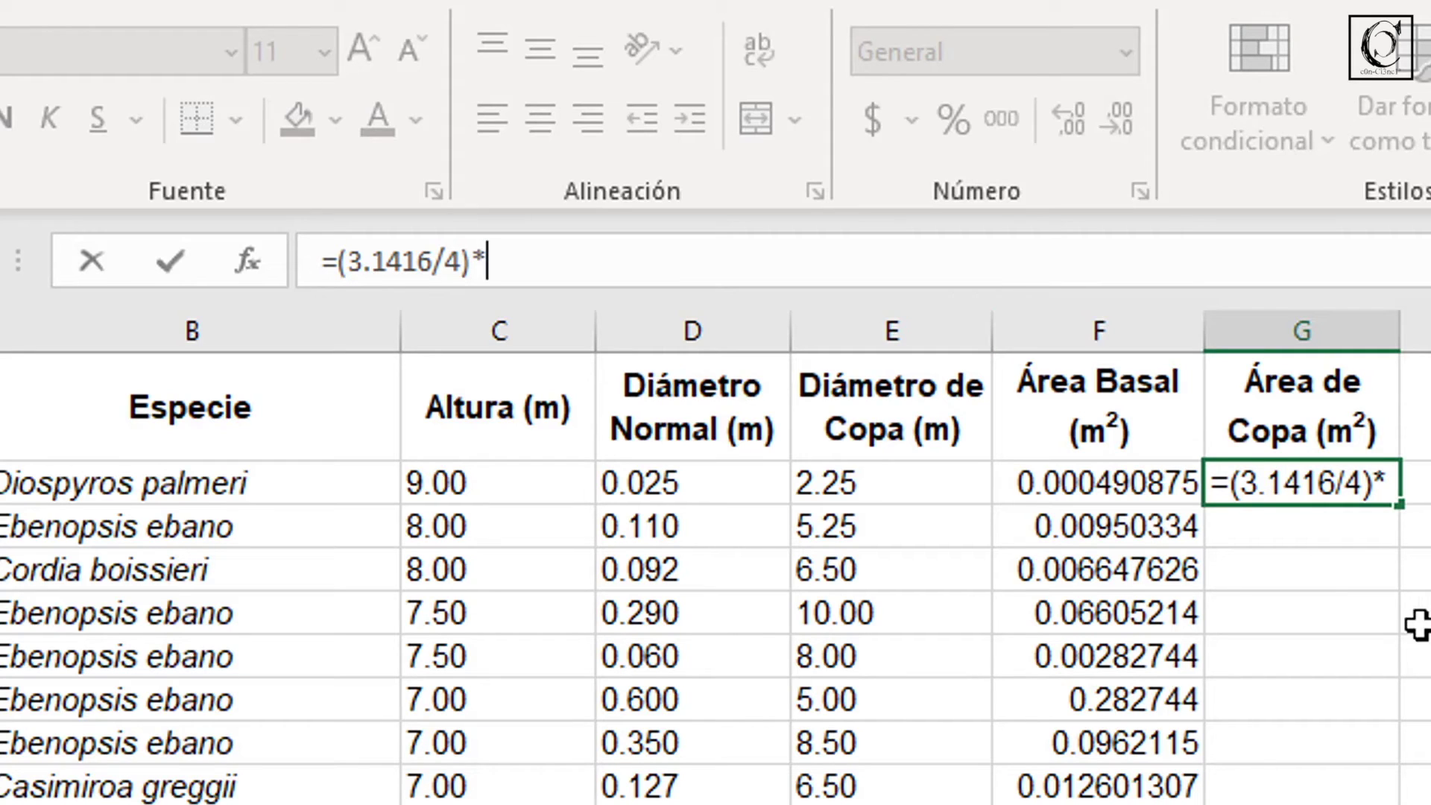
left_click(894, 481)
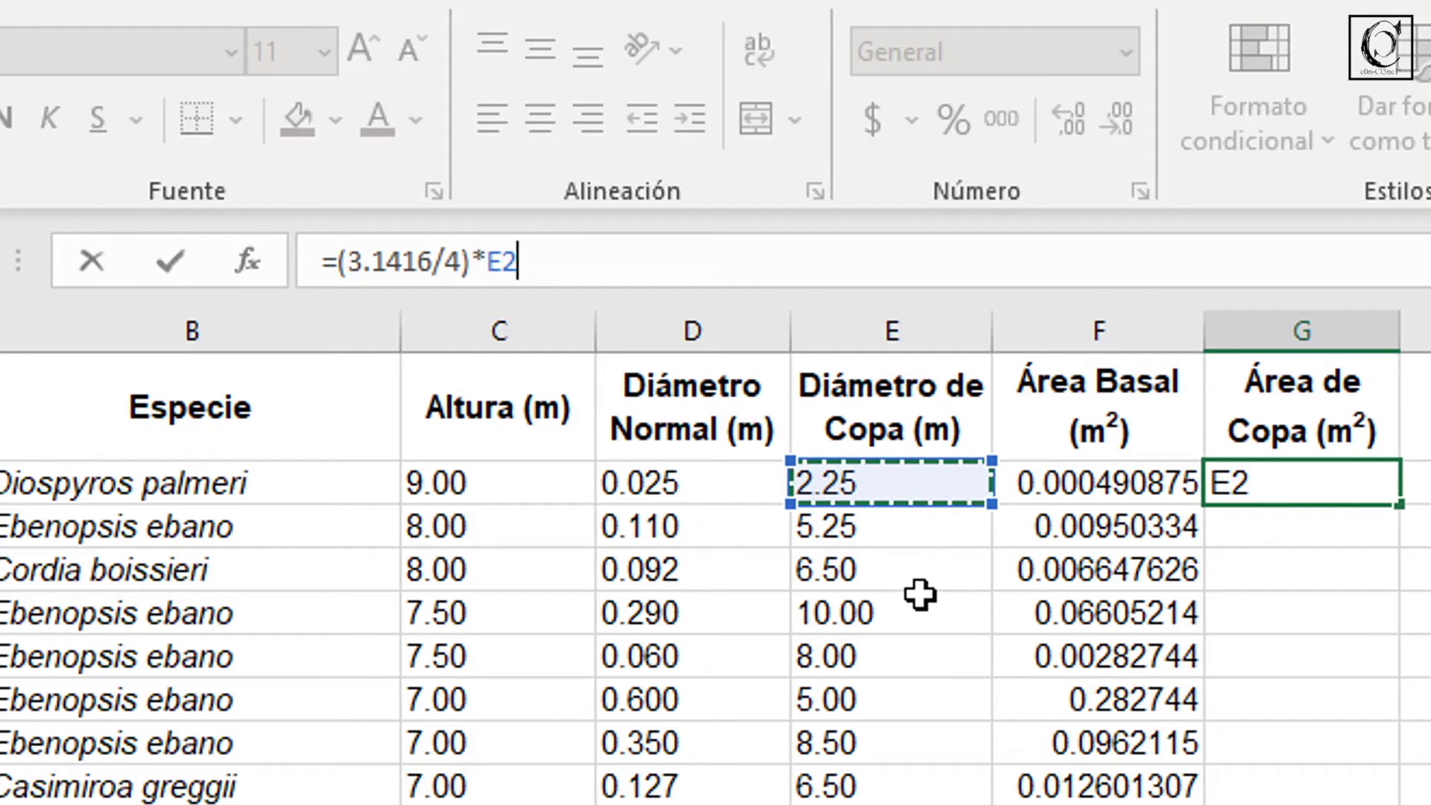
type("*")
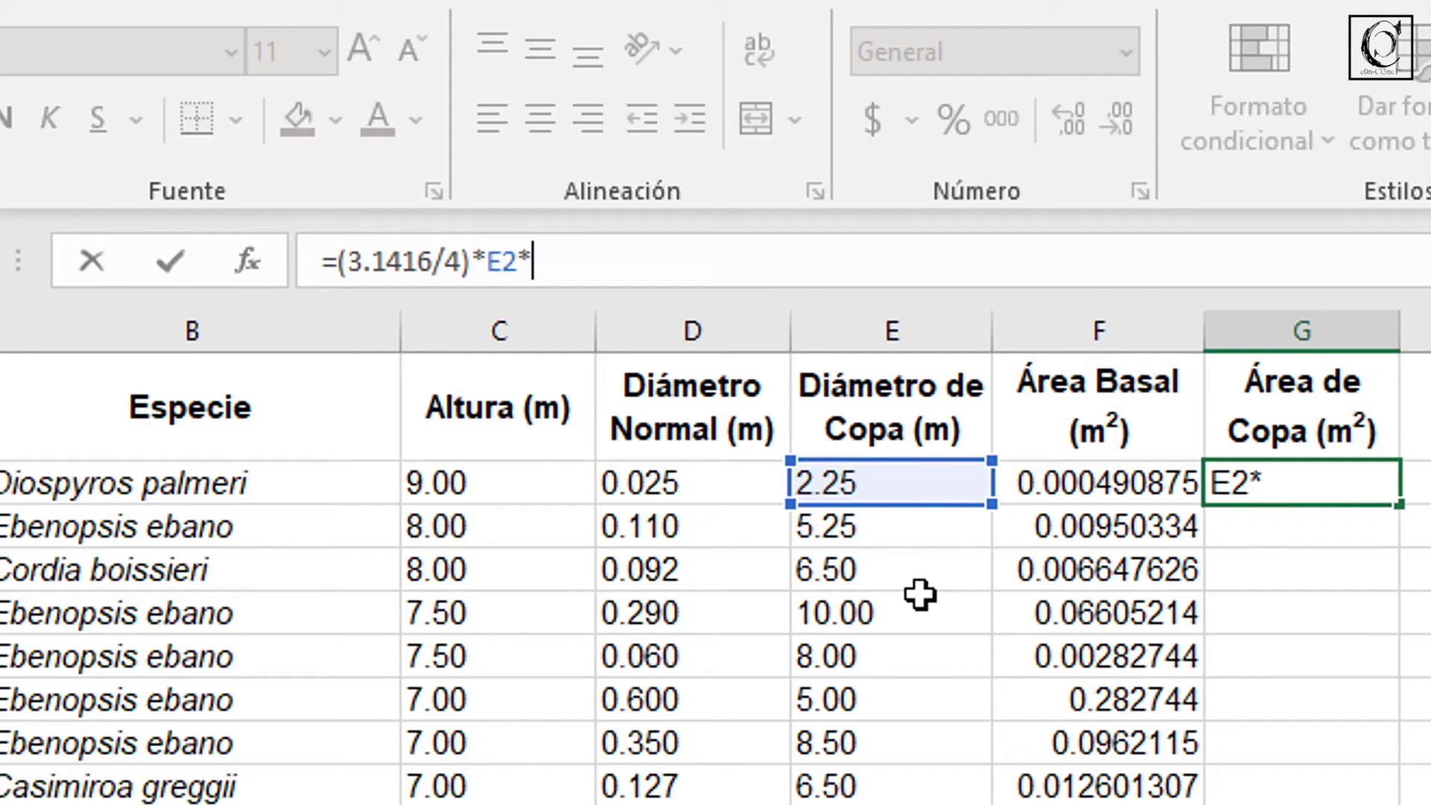
left_click(925, 478)
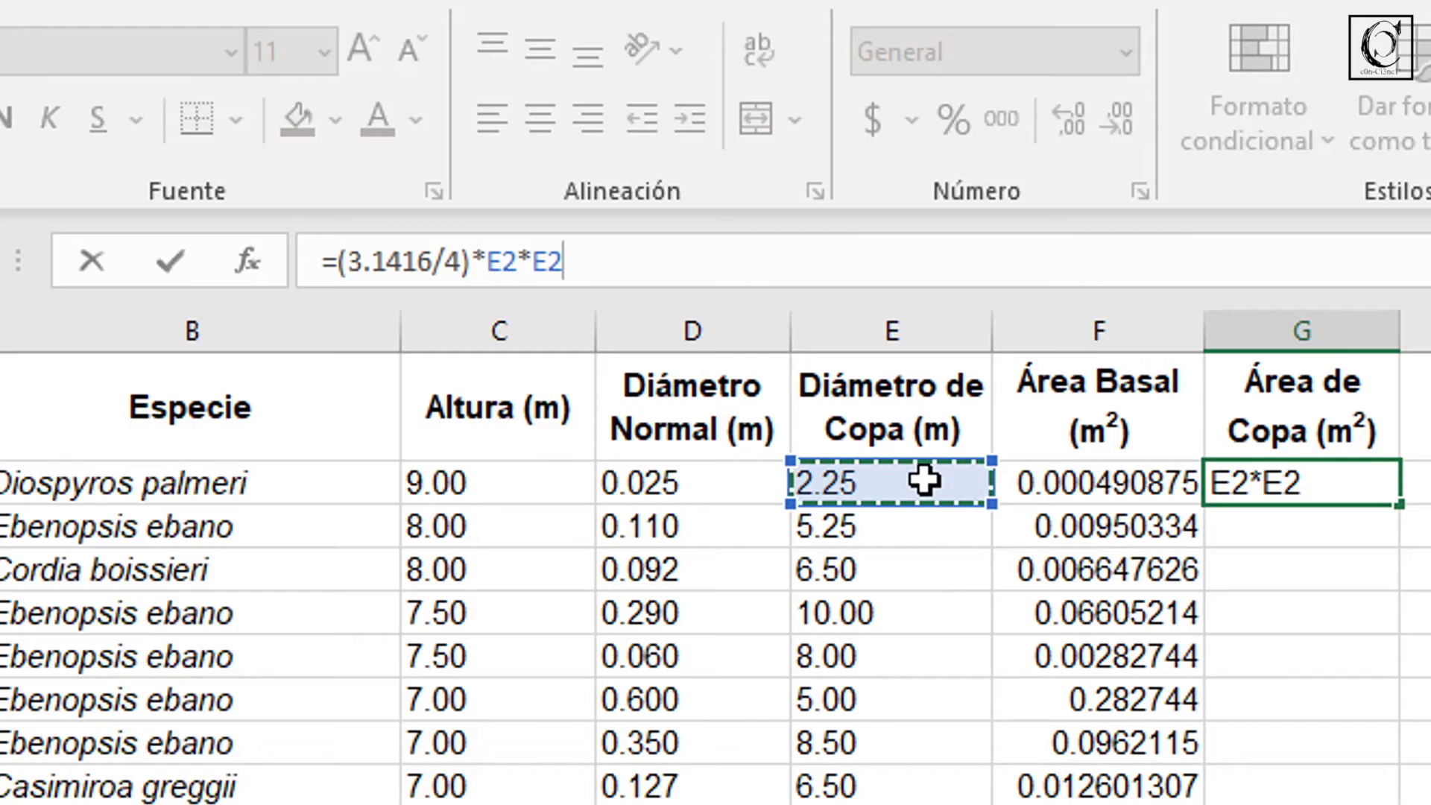
key("Return")
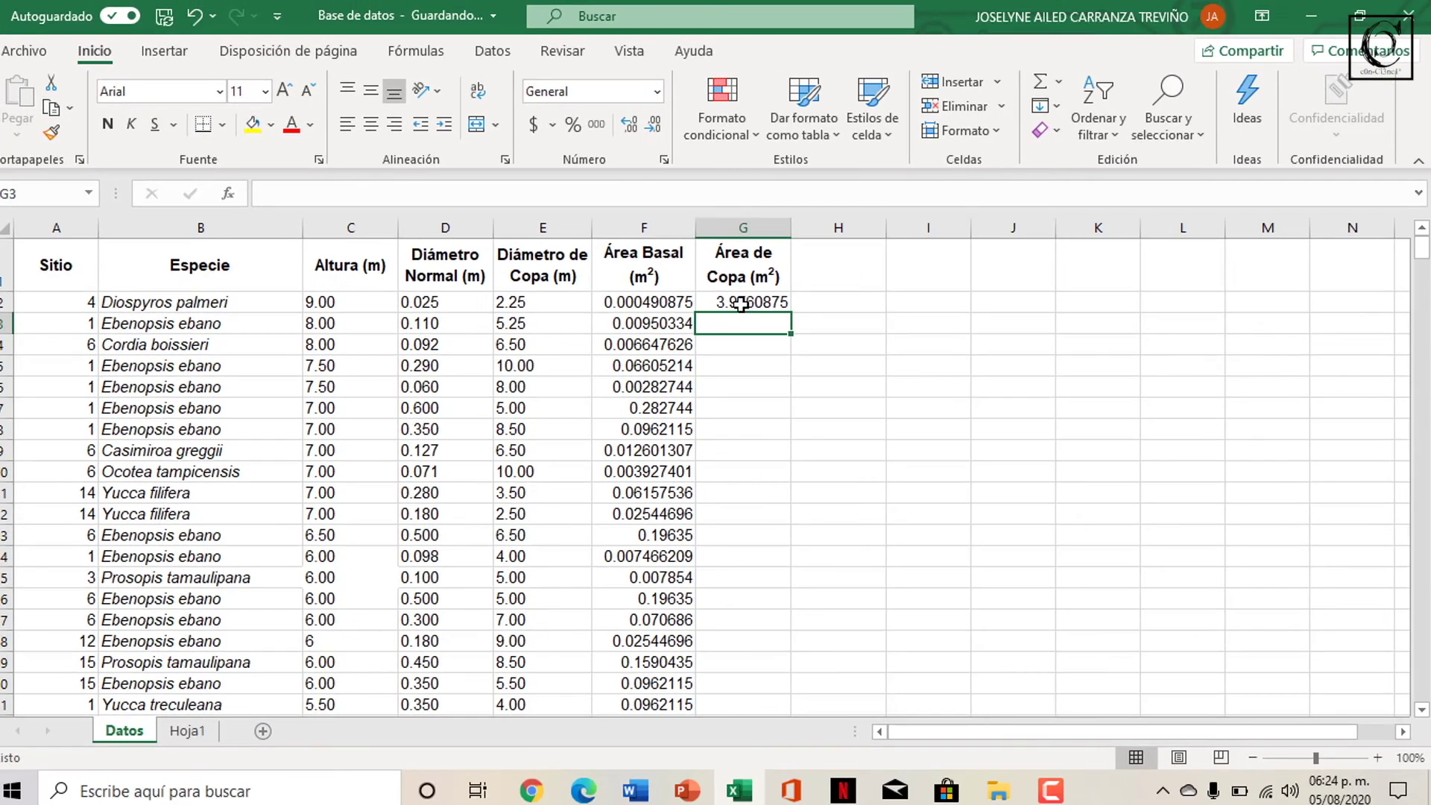
Fill the crown area formula from G2 down the column to all data rows.
left_click(740, 304)
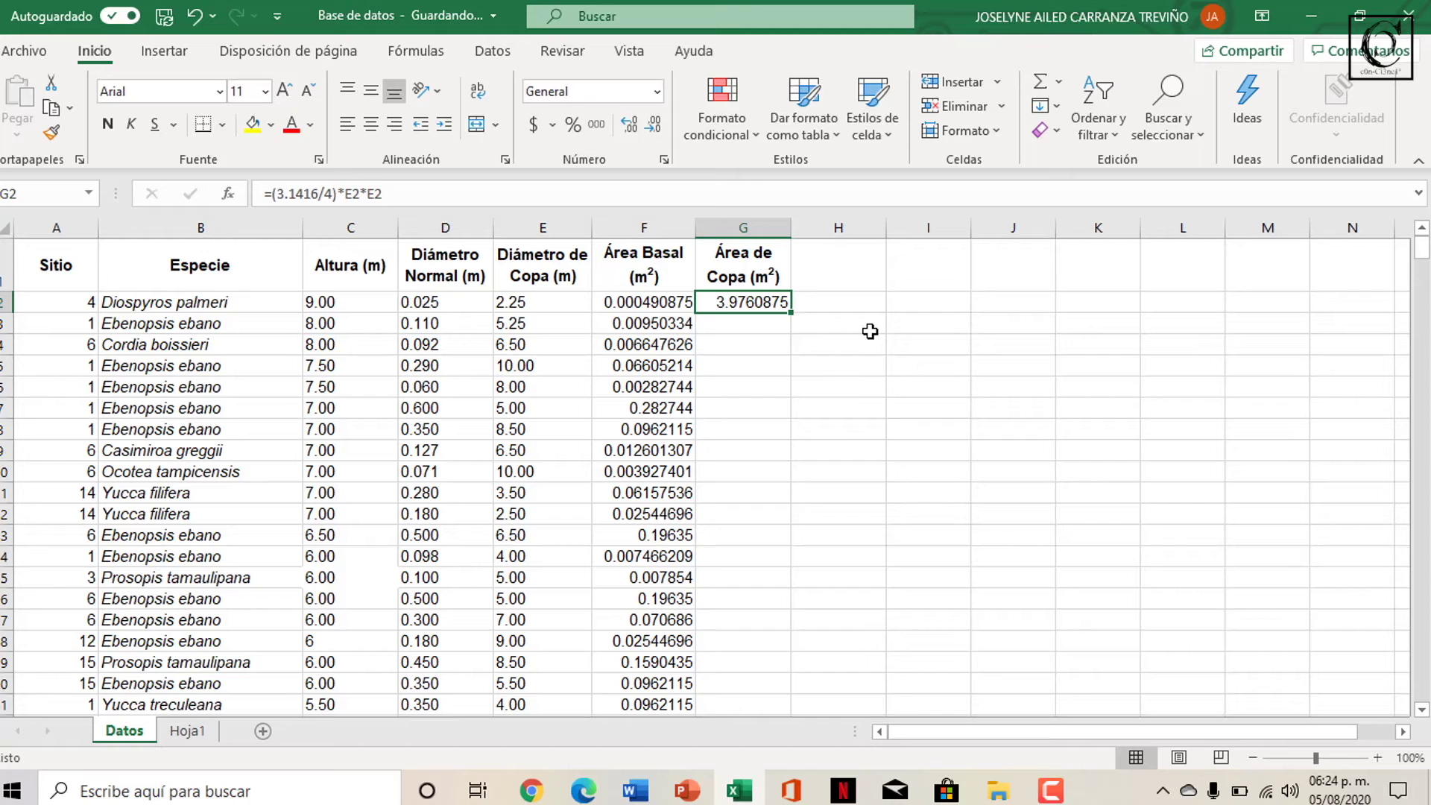
double_click(790, 312)
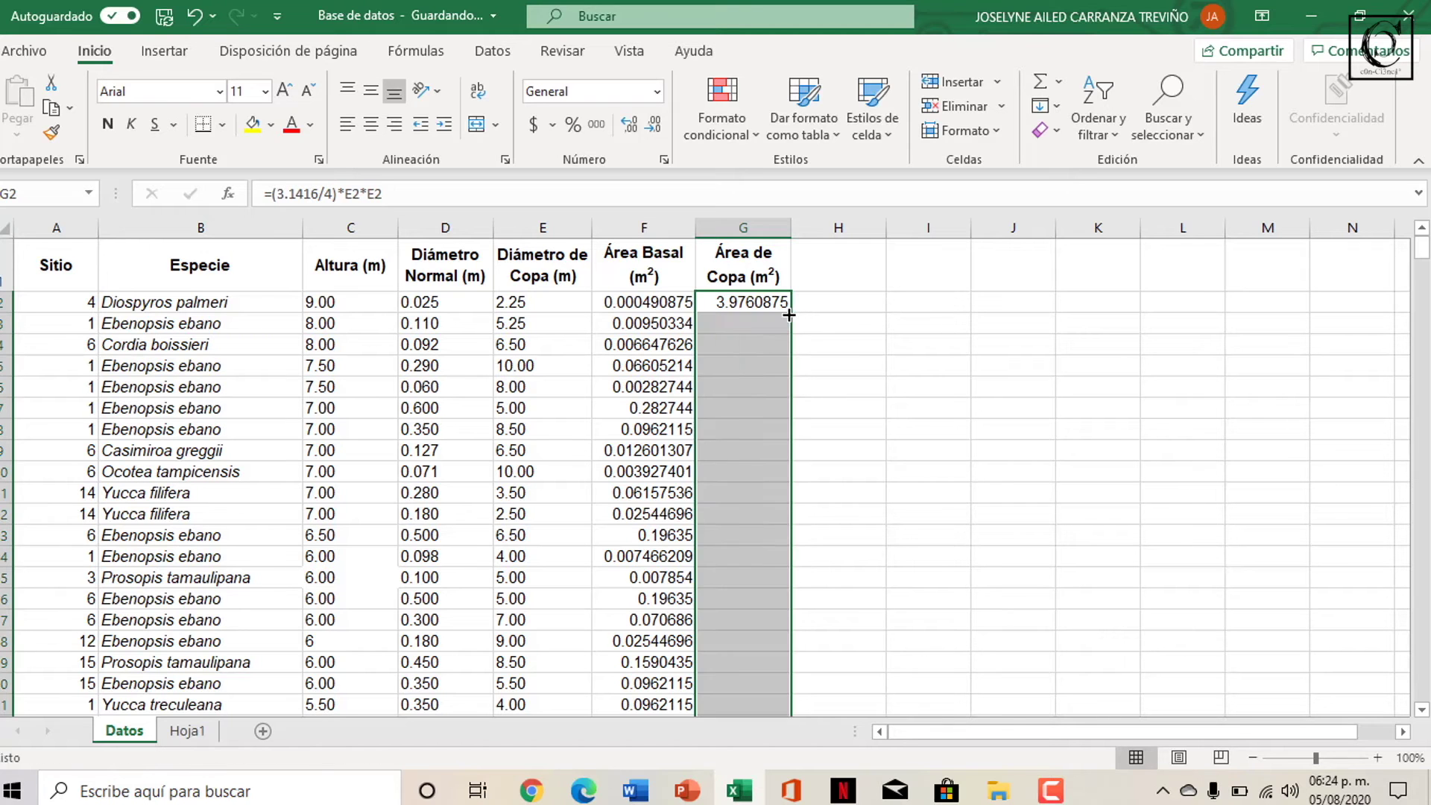
left_click(953, 374)
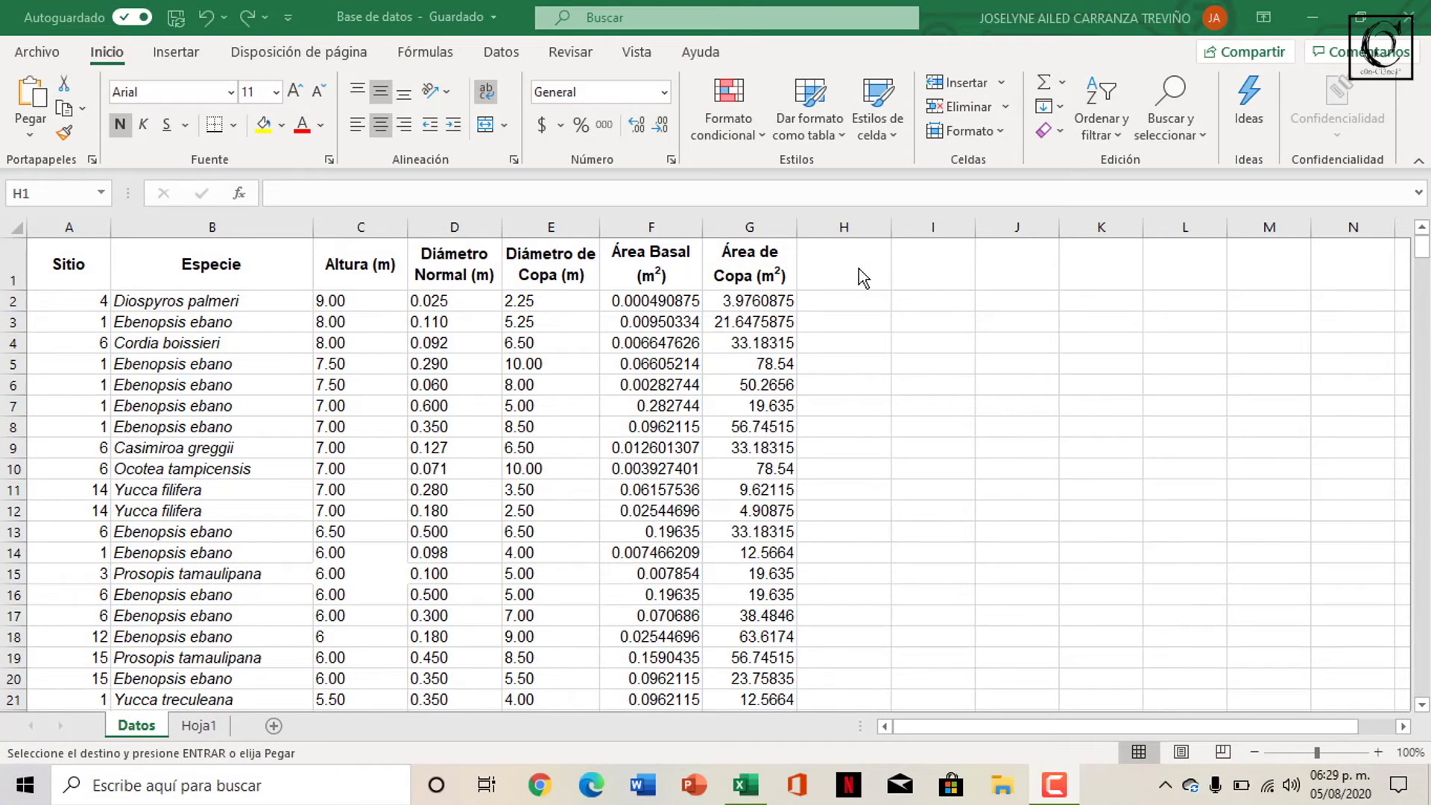
Paste the column header "Volumen (m³)" into cell H1 and select the cell below it.
left_click(859, 269)
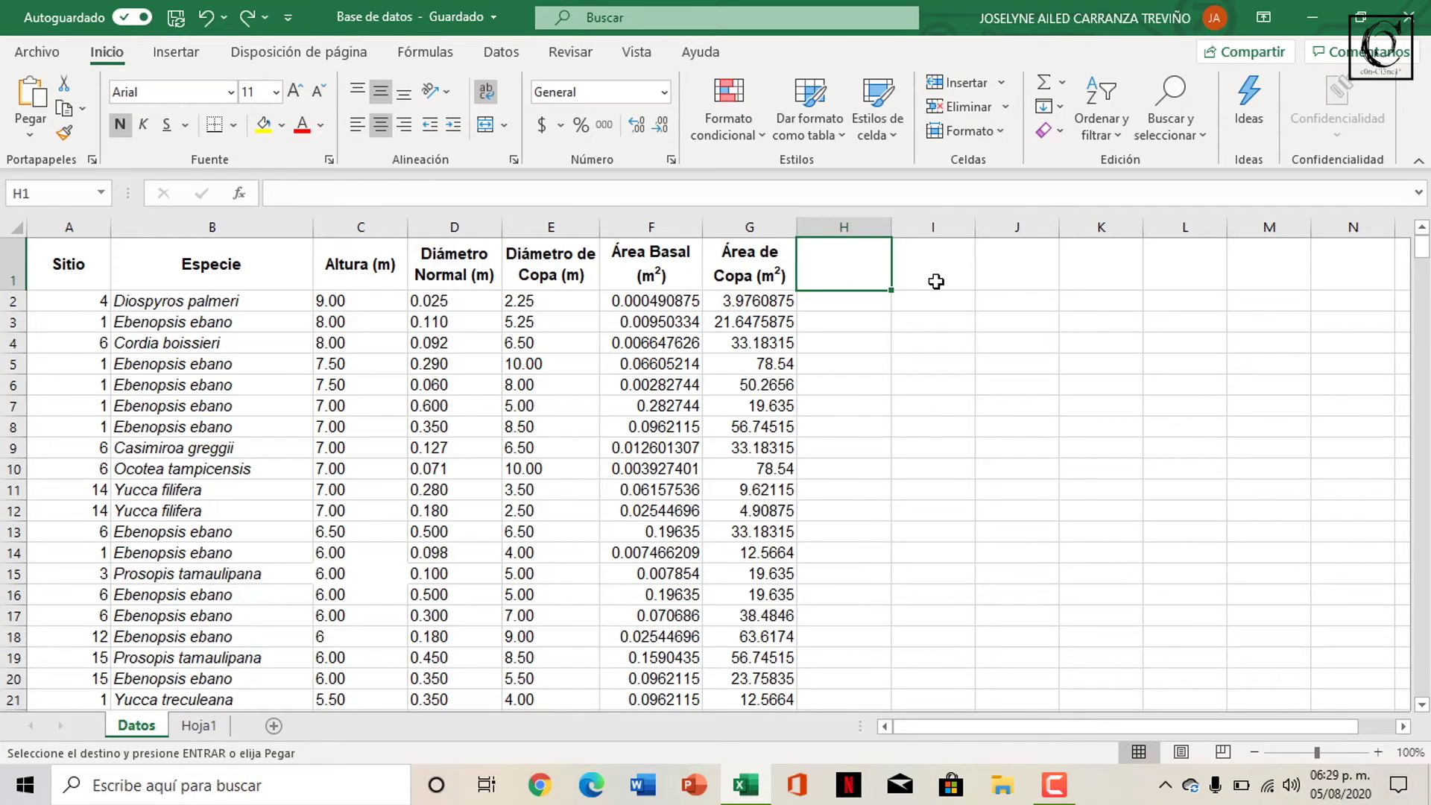
key("ctrl+v")
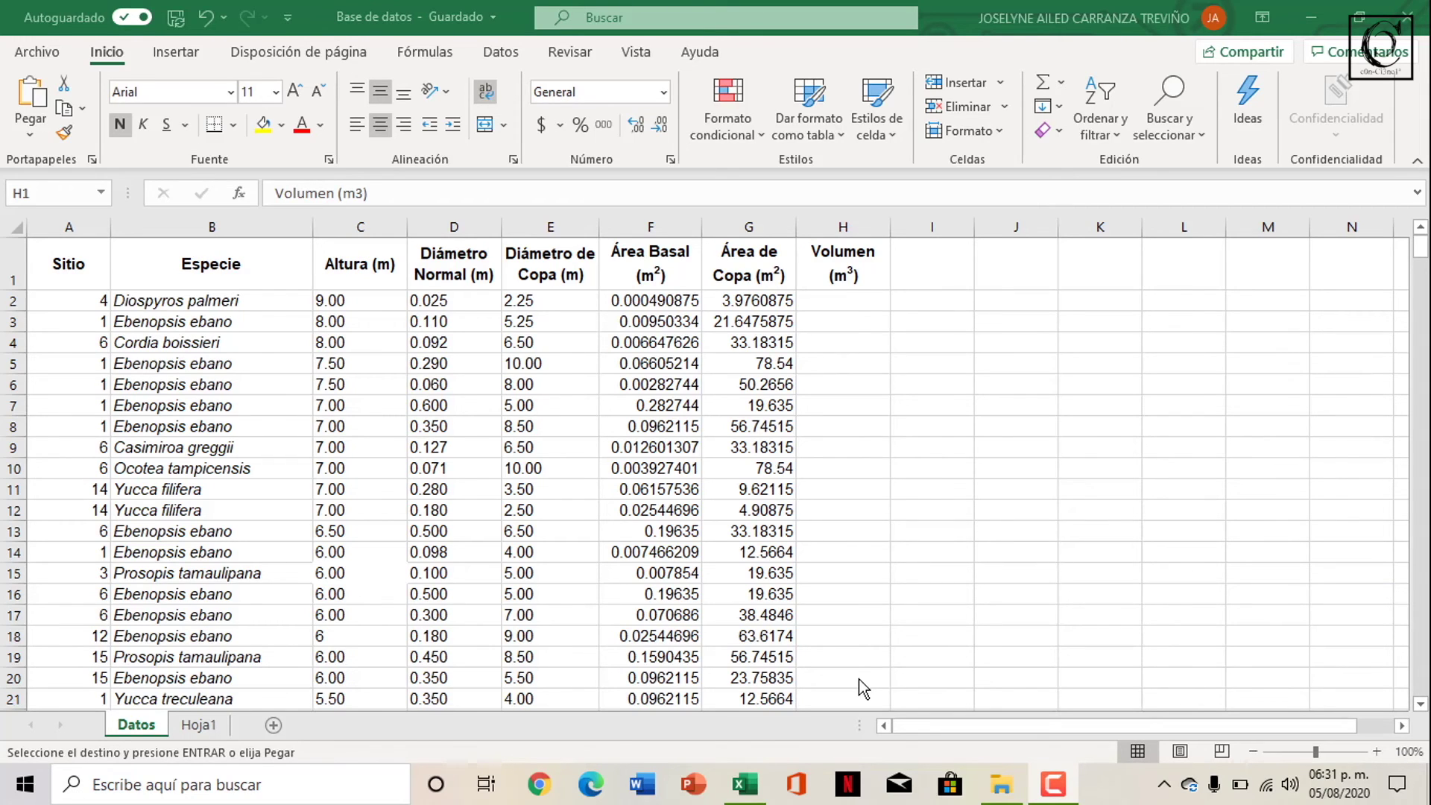
left_click(835, 287)
key("ctrl+v")
double_click(836, 287)
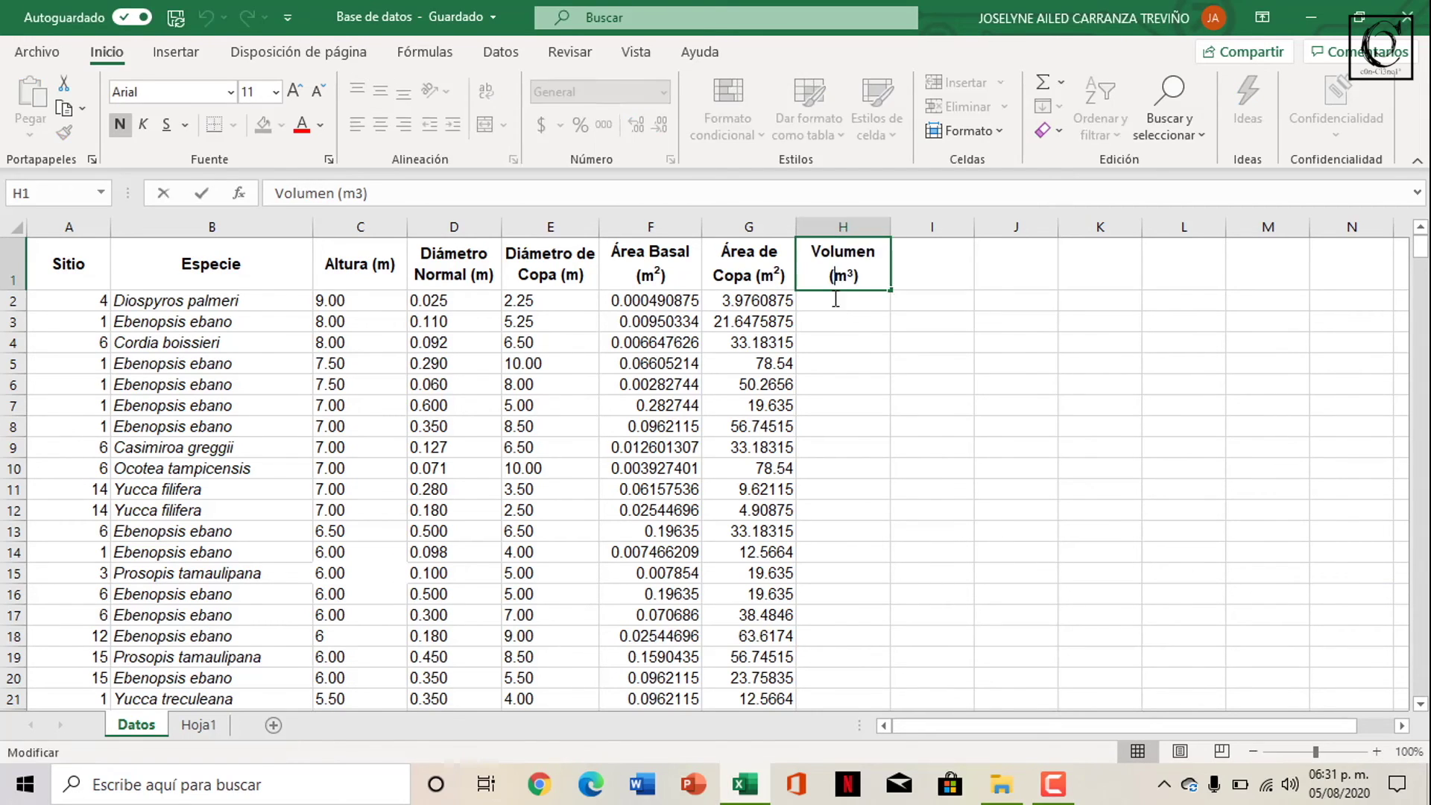
left_click(836, 299)
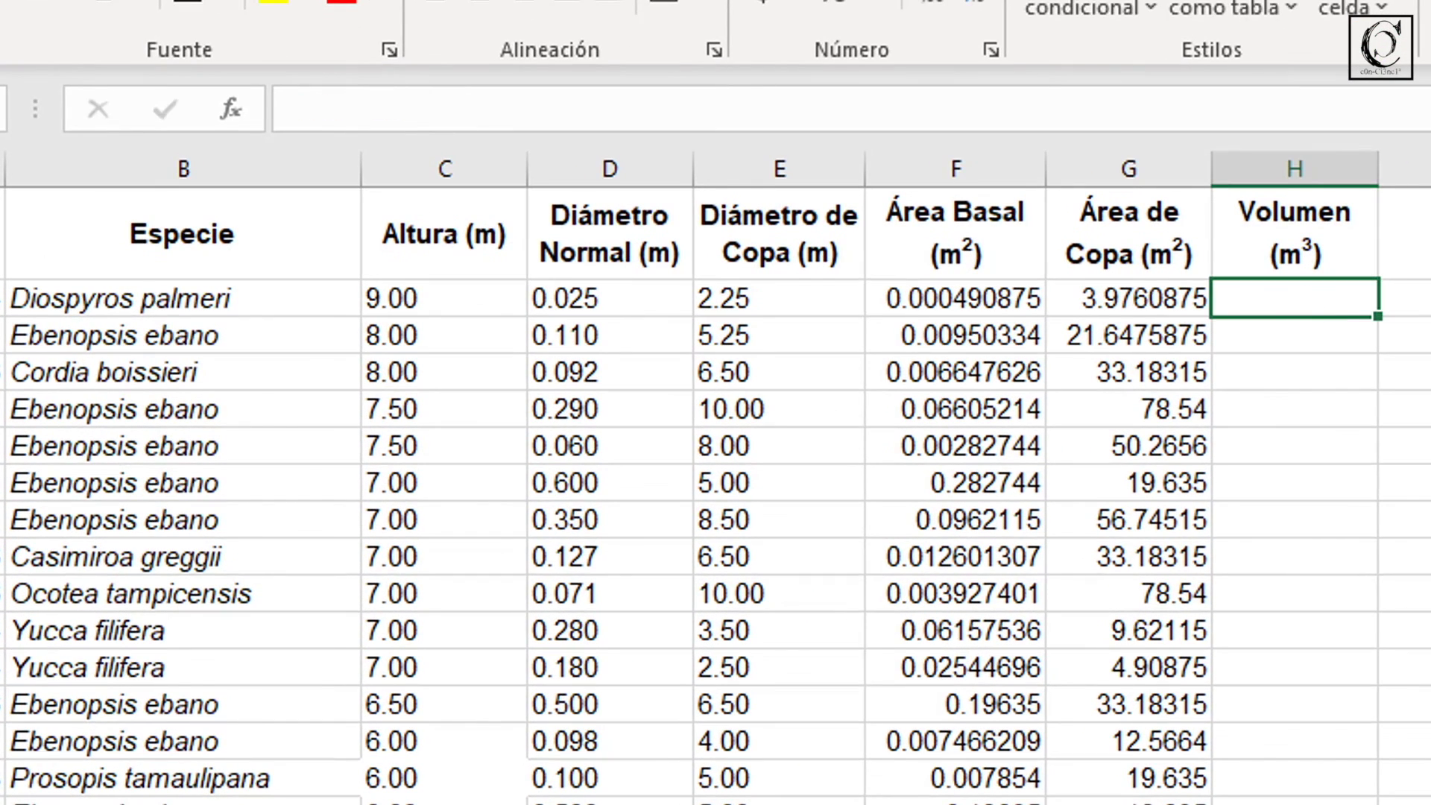
Calculate the first tree's volume in H2 with the formula =F2*C2*0.5 and reselect that cell.
left_click(1185, 133)
type("=")
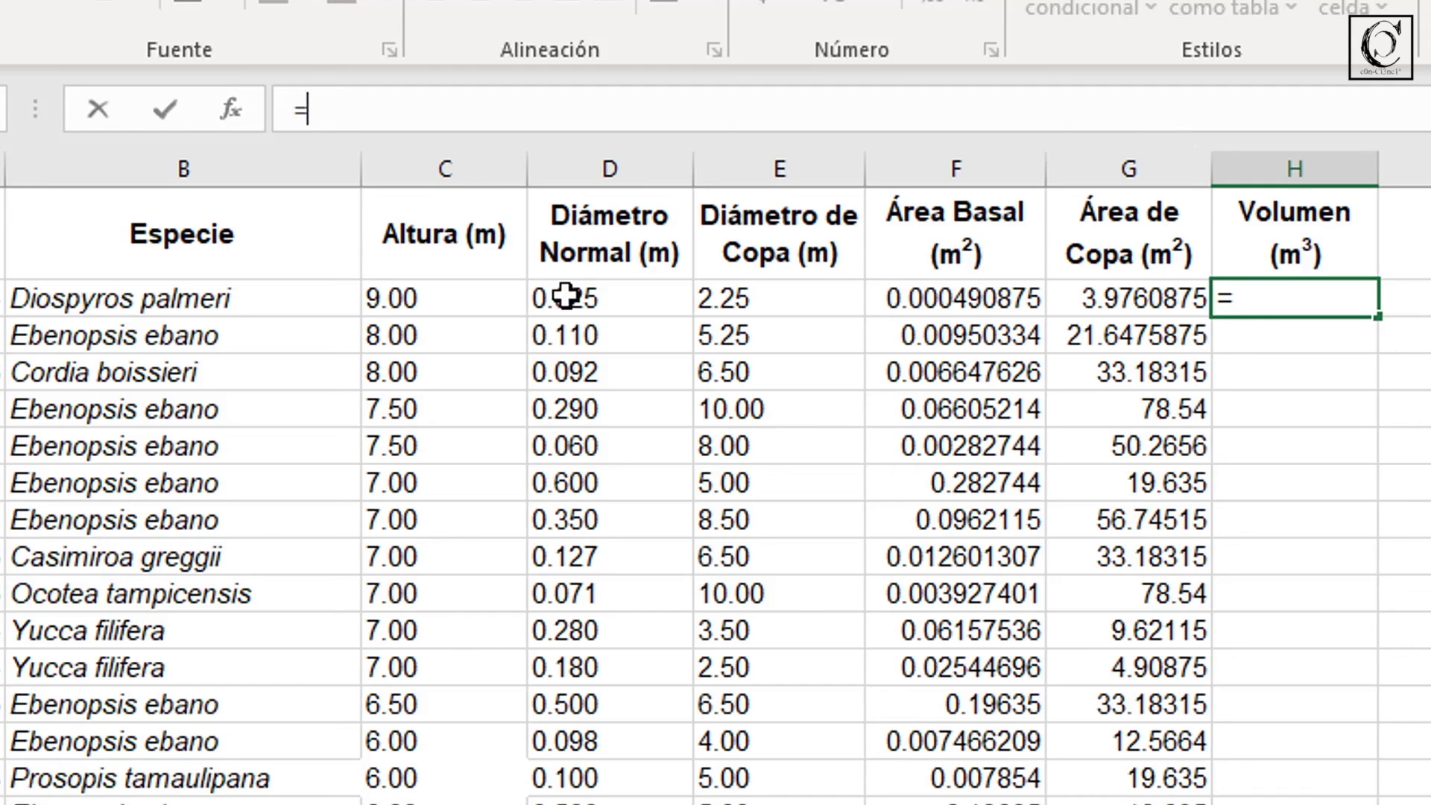
left_click(927, 308)
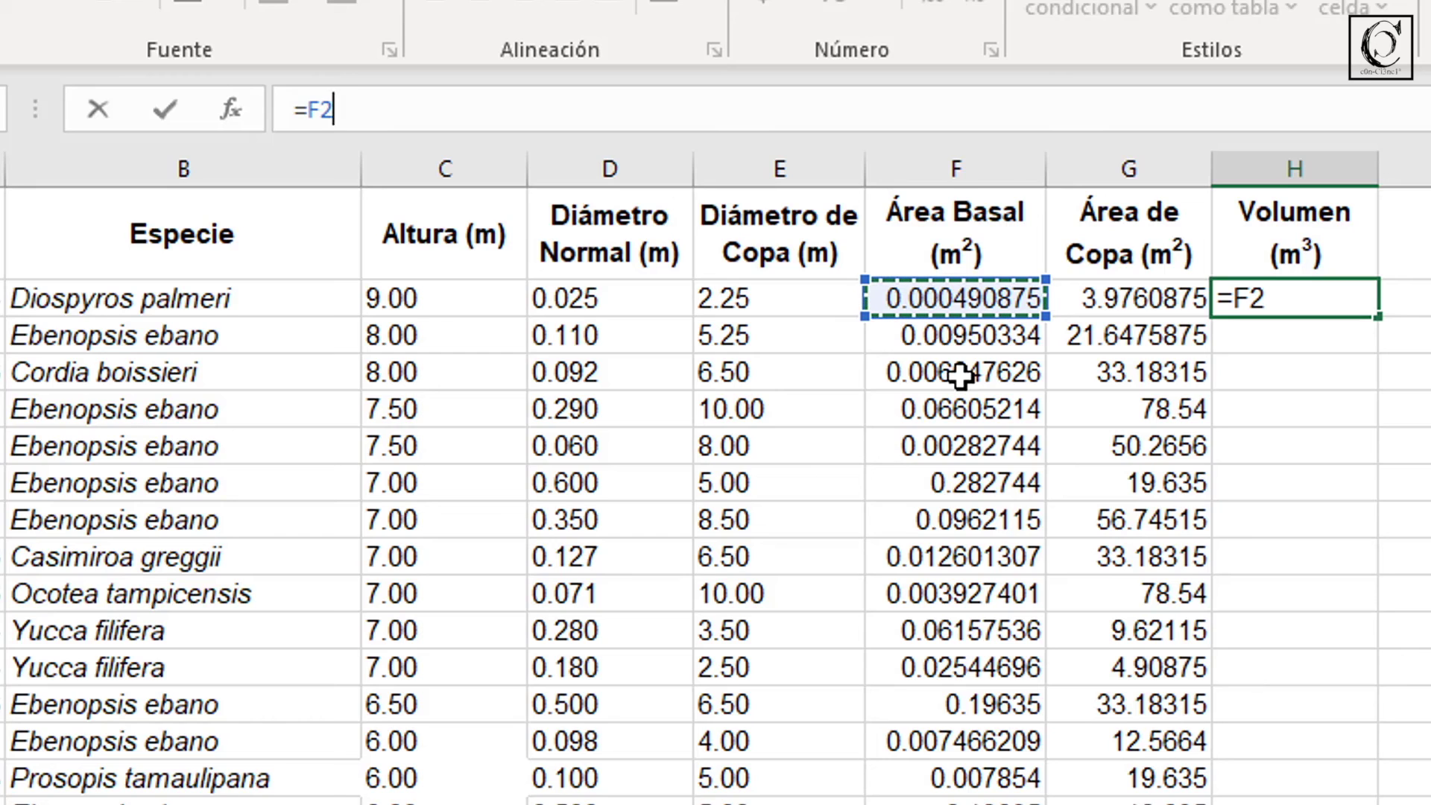
type("*")
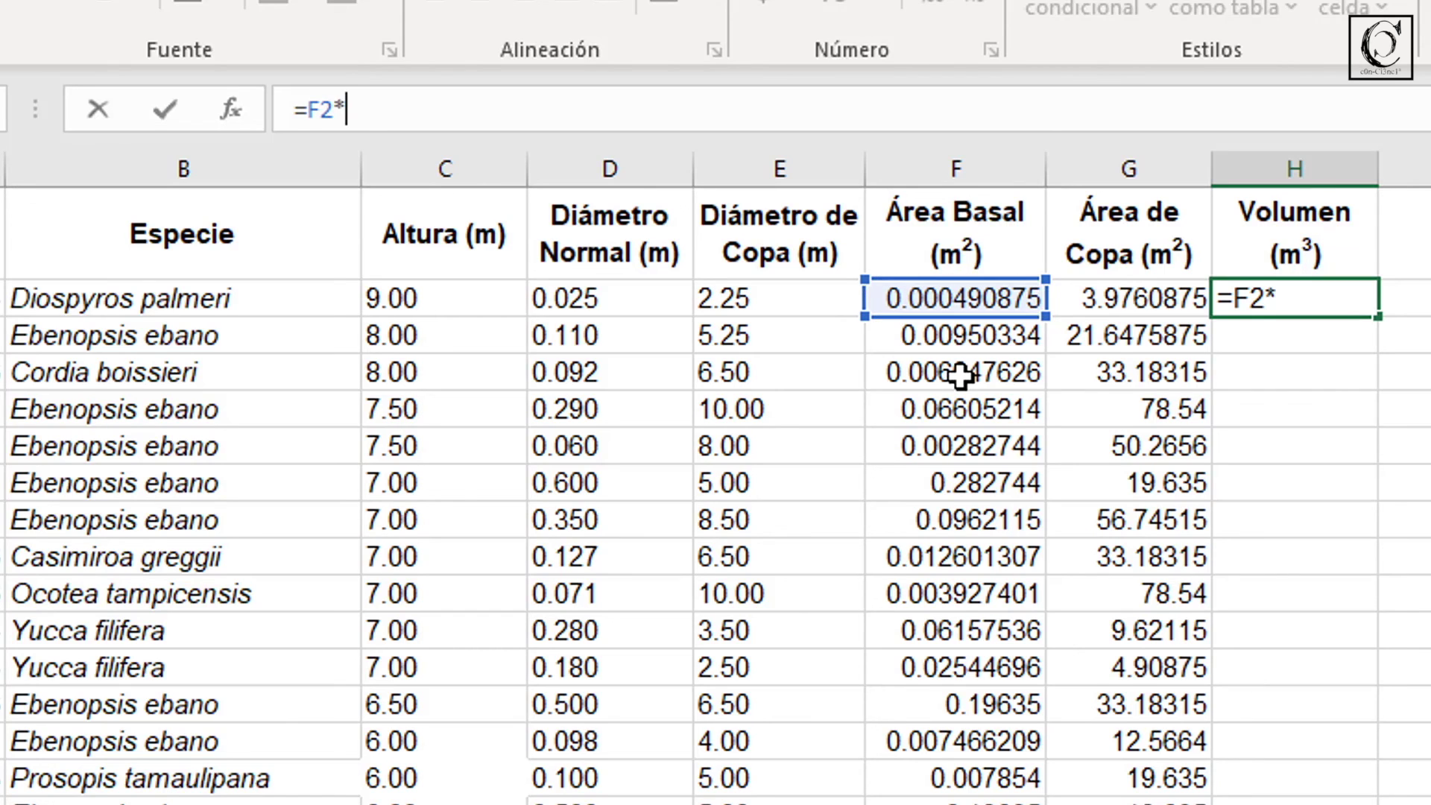
left_click(489, 308)
type("*")
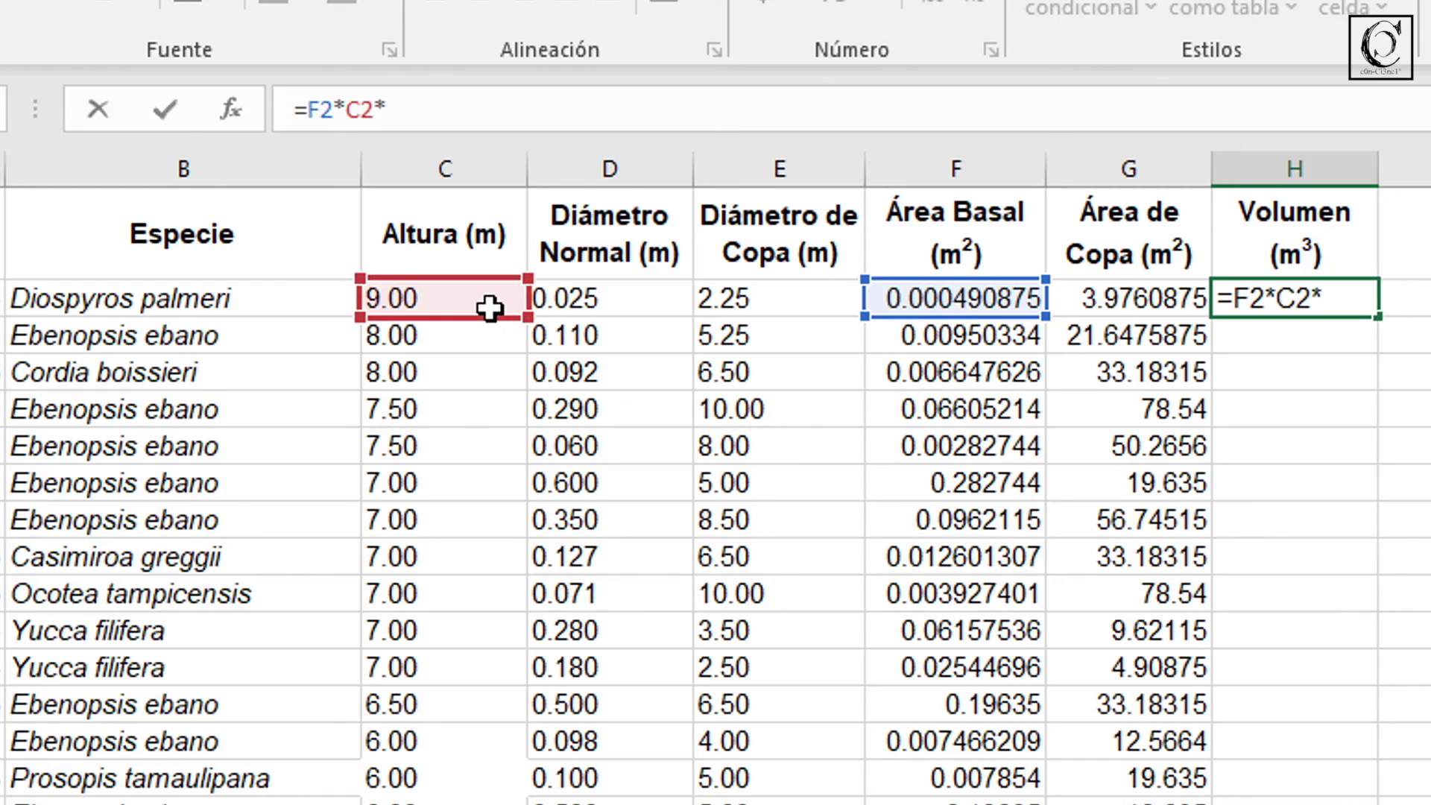
type("0.5")
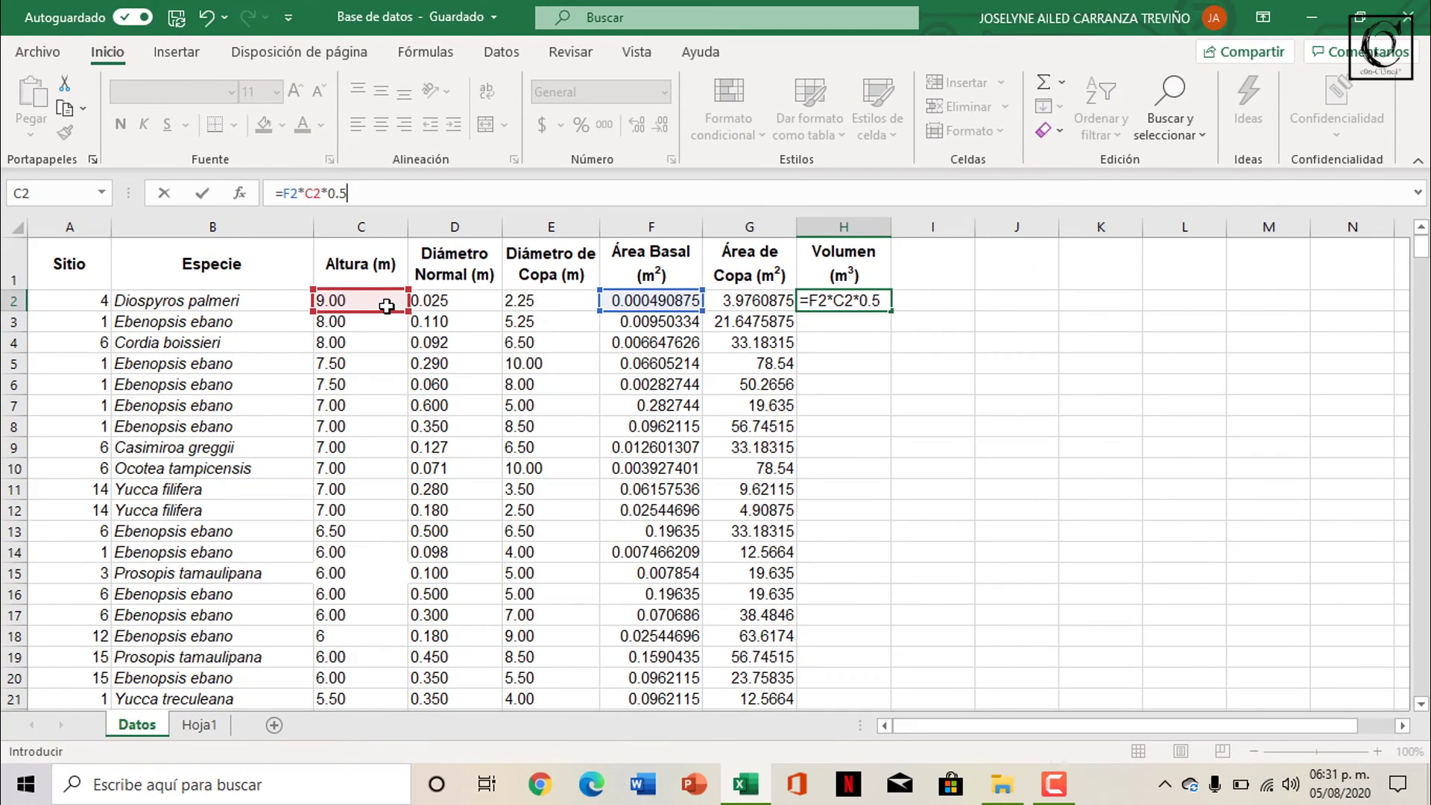
key("Return")
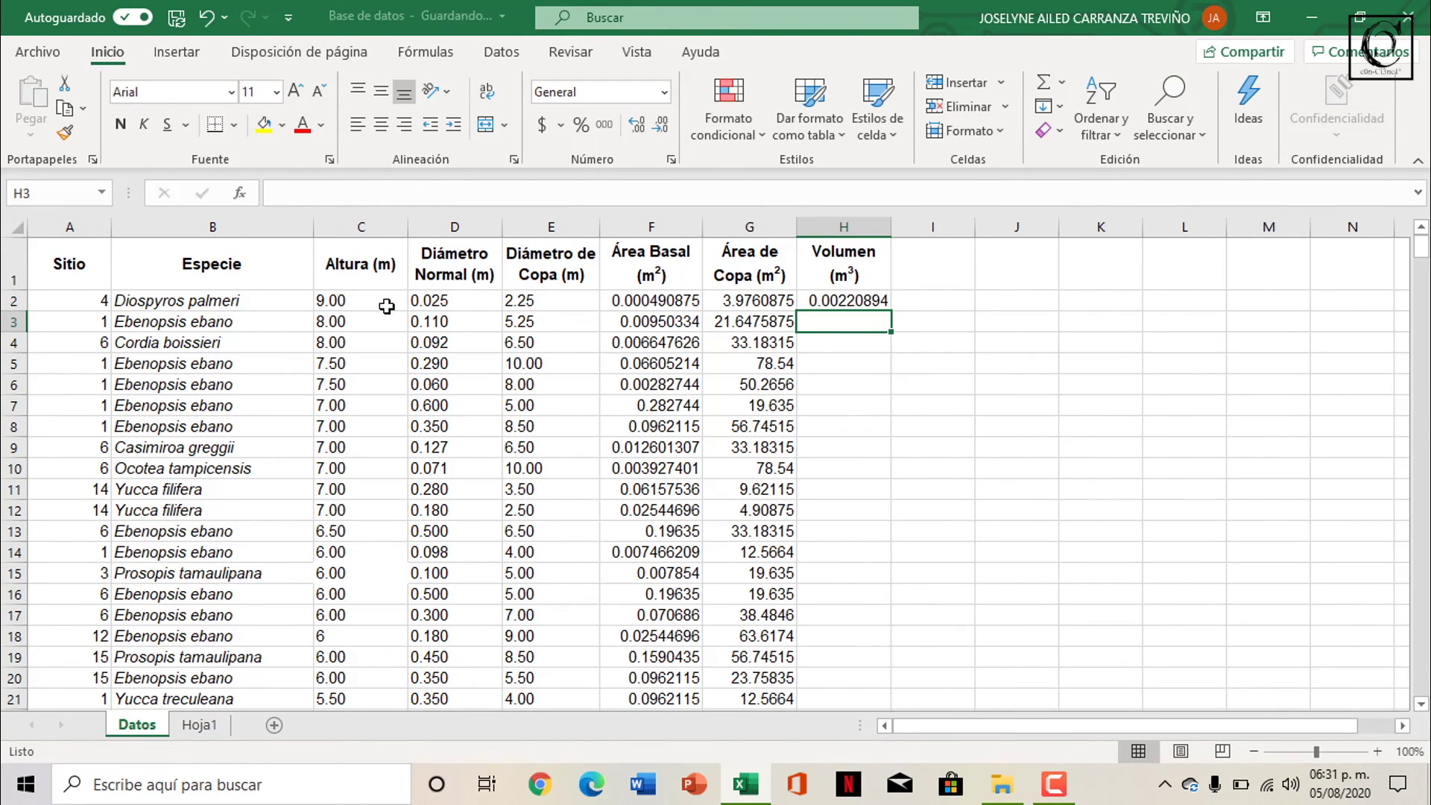
left_click(840, 303)
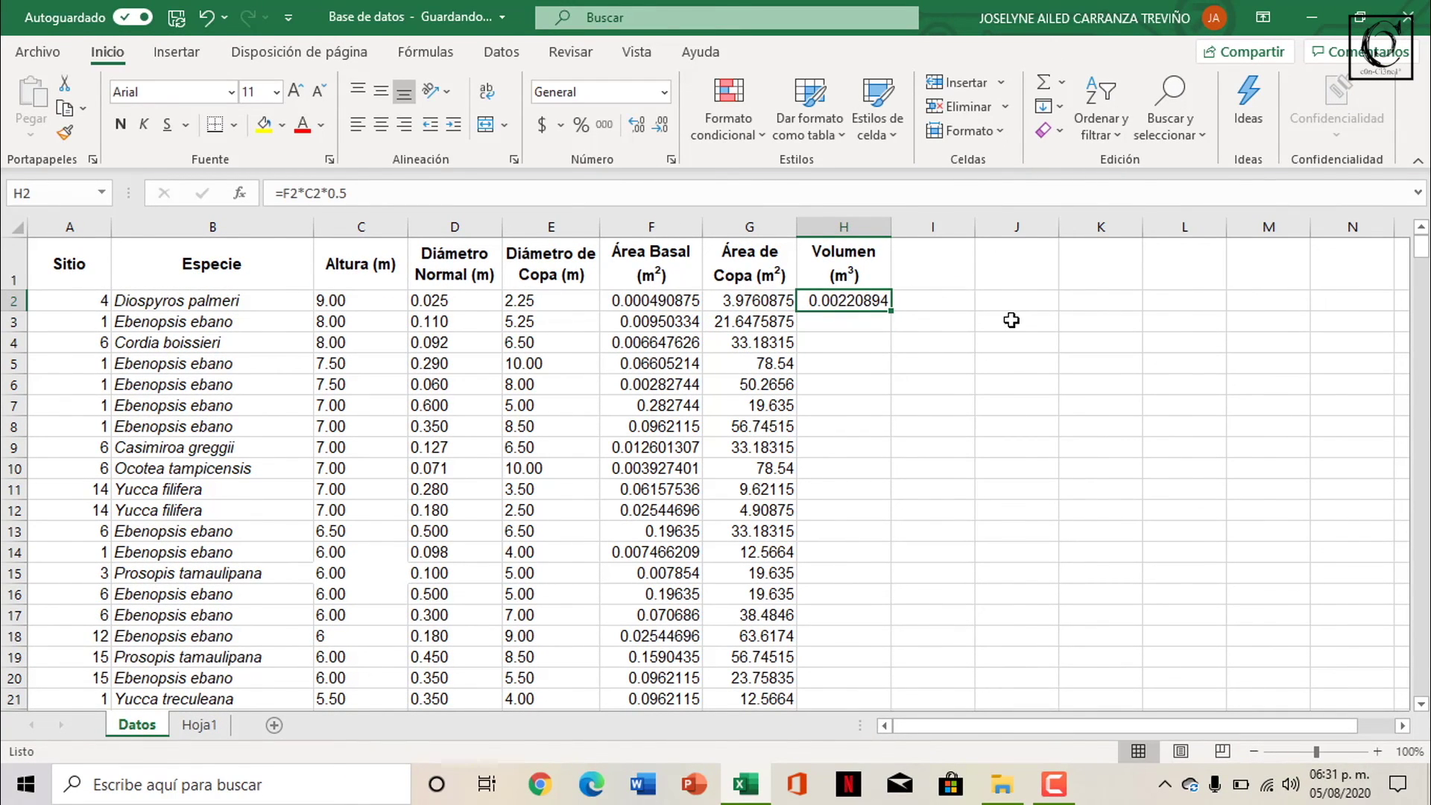